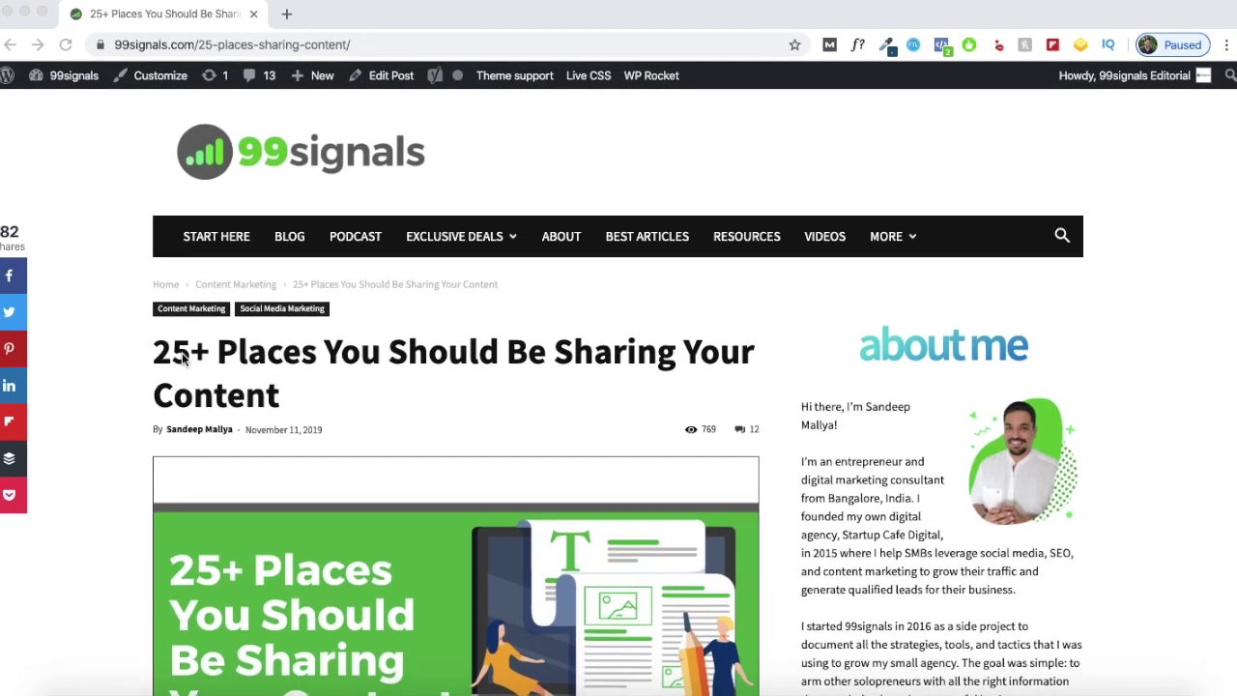
Step: Look through the "25+ Places You Should Be Sharing Your Content" article and its floating social sharing sidebar
scroll(185, 319, "down", 10)
scroll(183, 357, "down", 10)
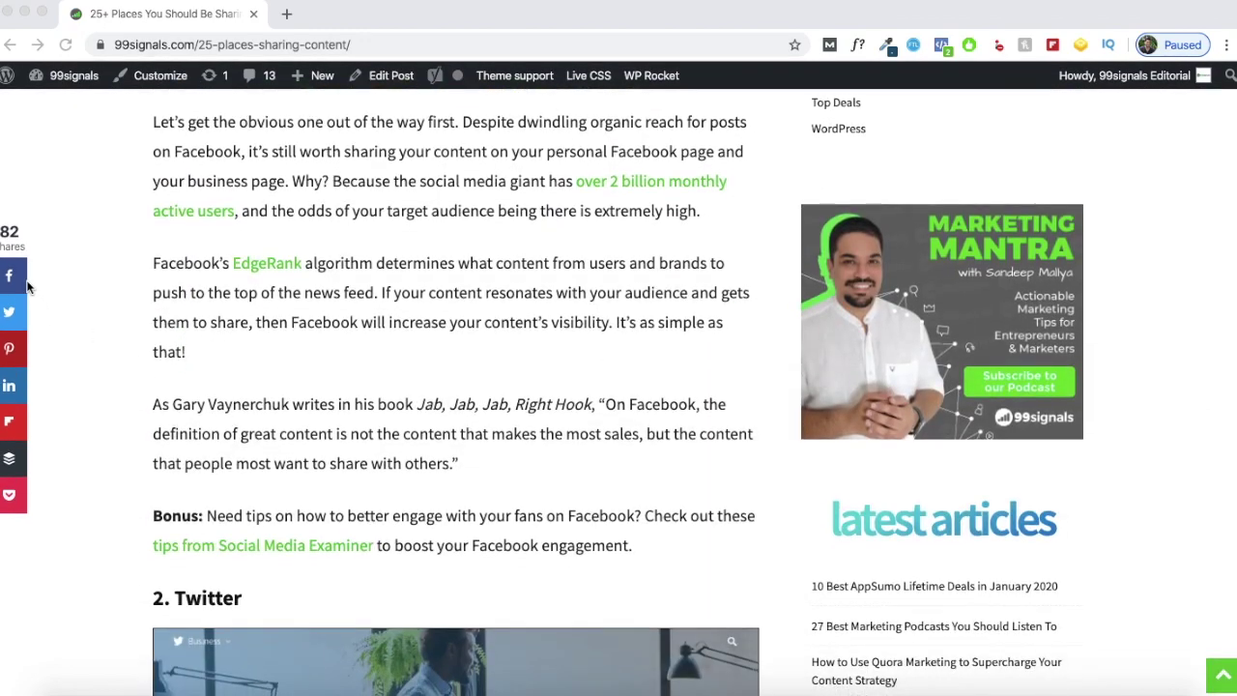
left_click(22, 317)
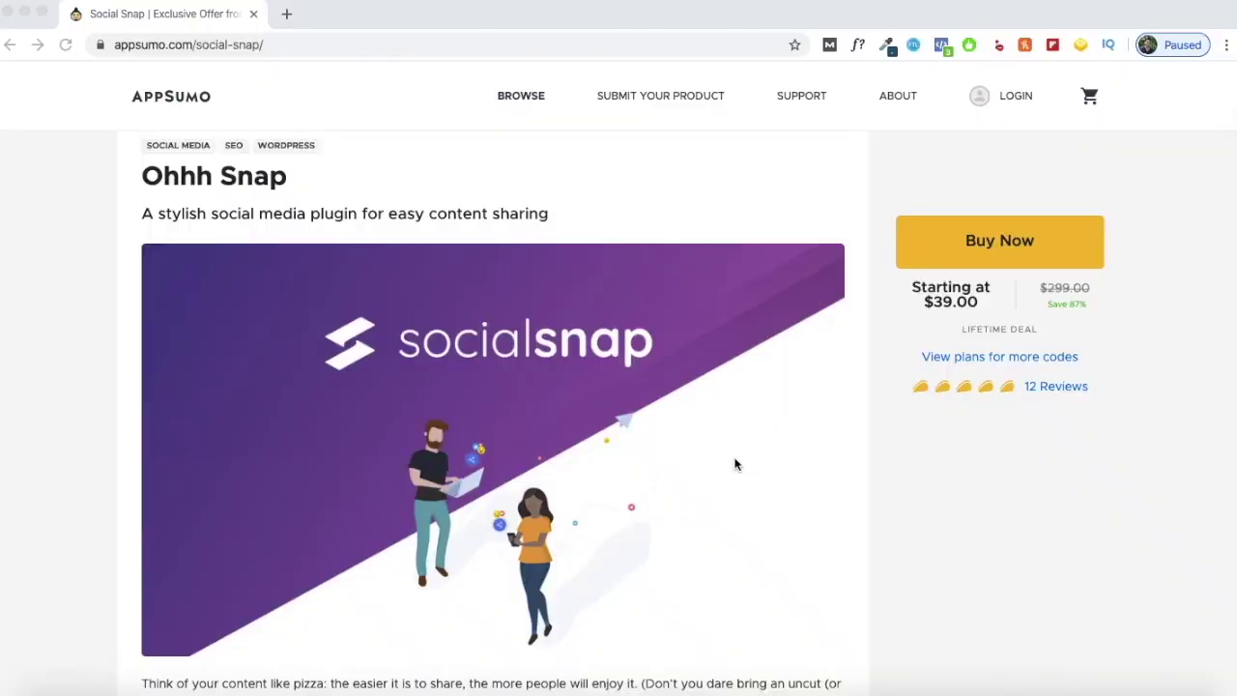
Step: Read through the Social Snap deal page on AppSumo, from the product overview down to the Single, Double and Multiple plans
scroll(734, 465, "down", 5)
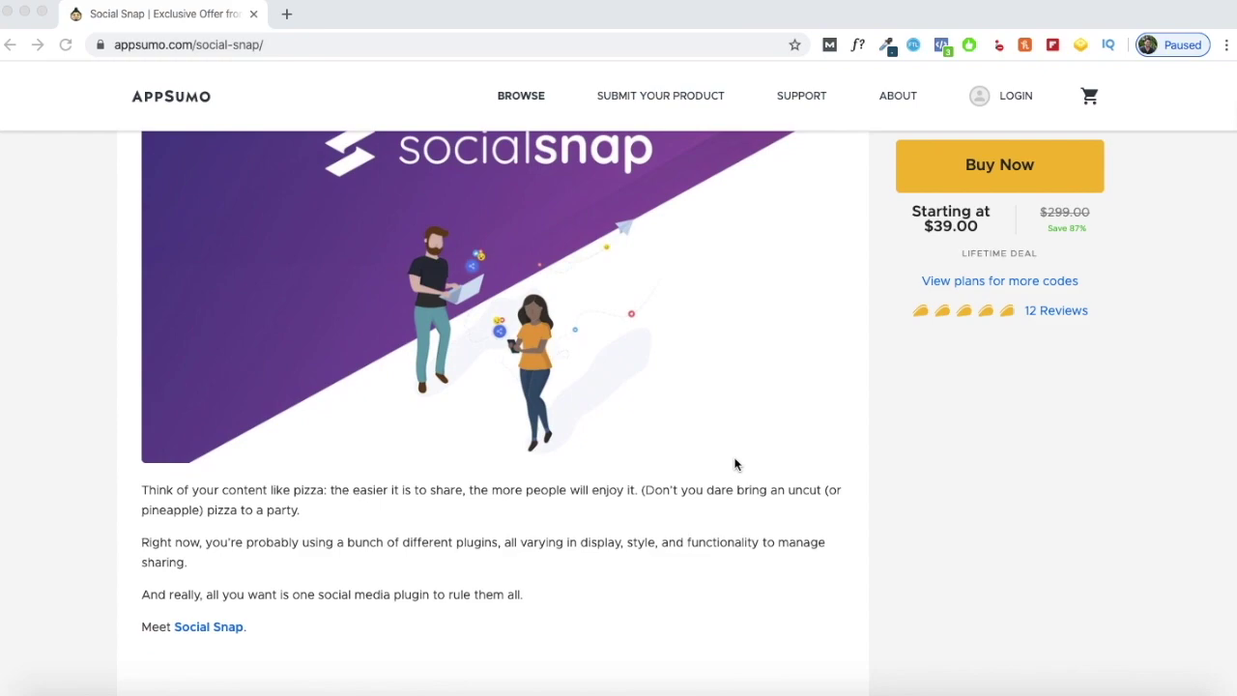
scroll(734, 464, "down", 10)
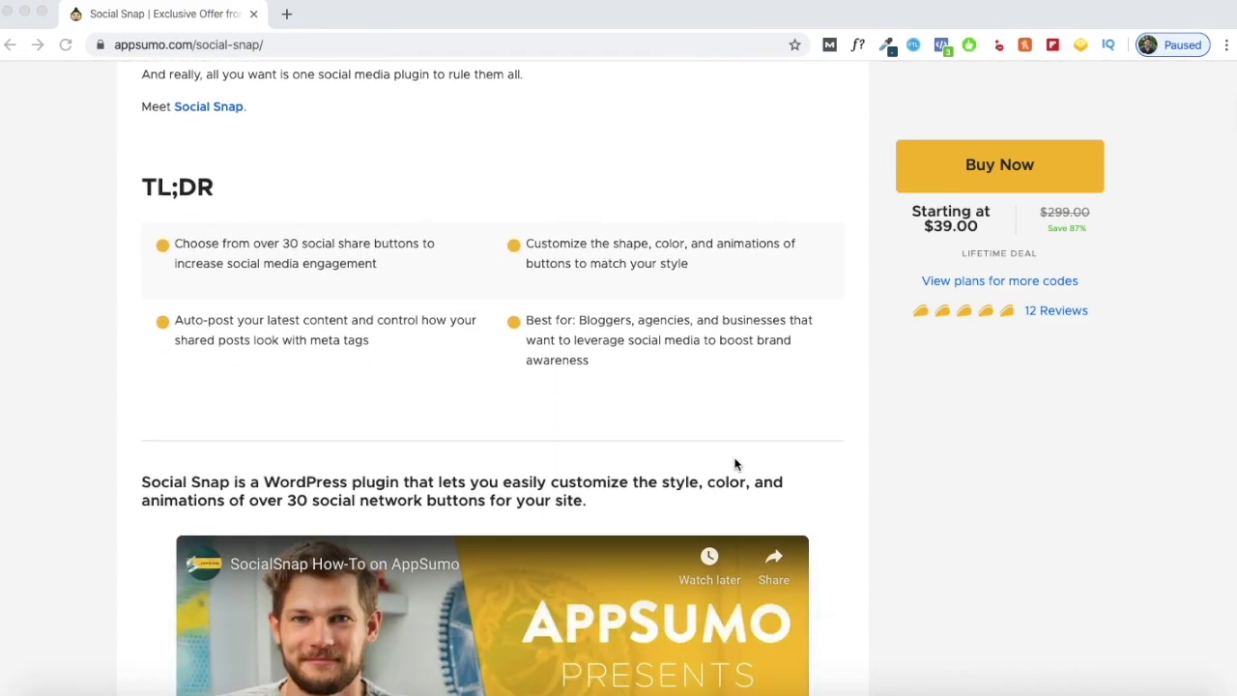
scroll(734, 465, "down", 3)
scroll(733, 464, "down", 20)
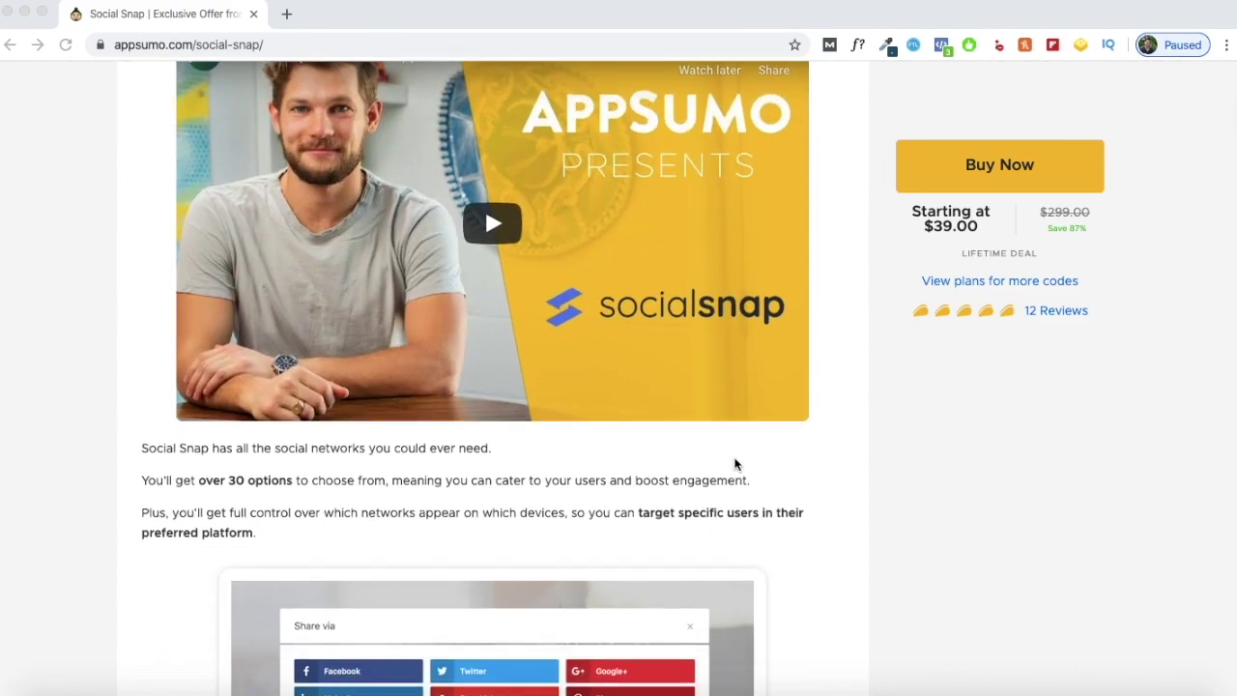
scroll(734, 465, "down", 10)
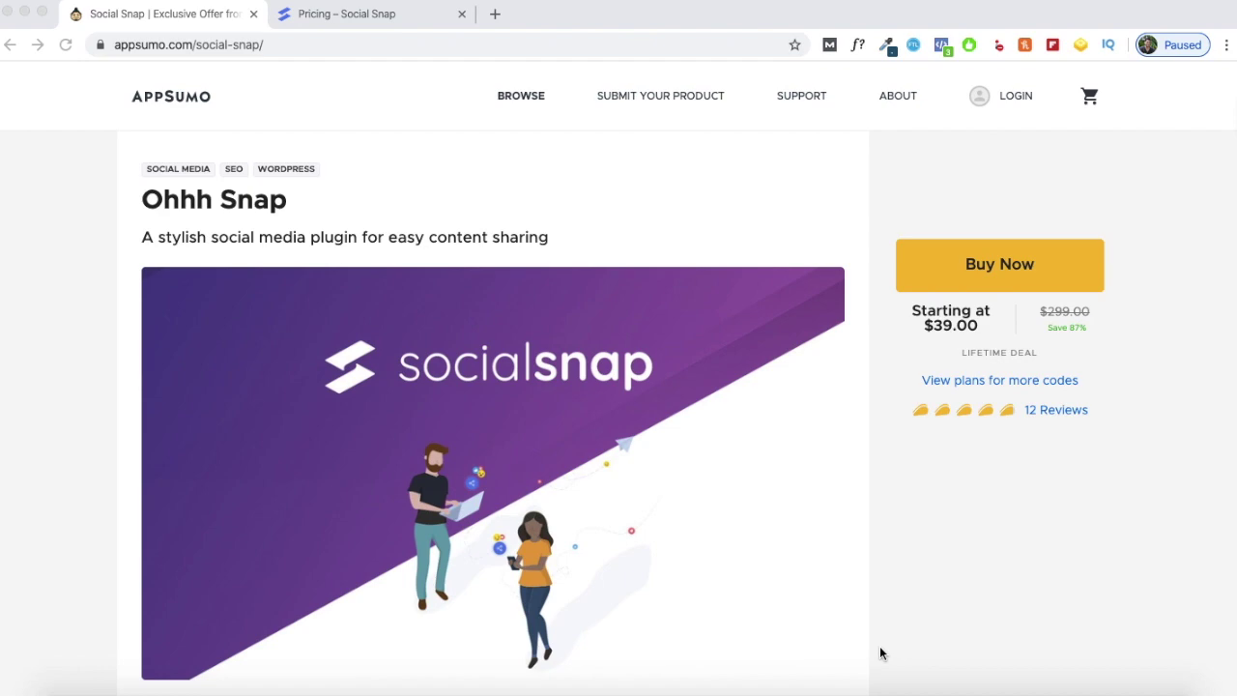
scroll(879, 653, "down", 10)
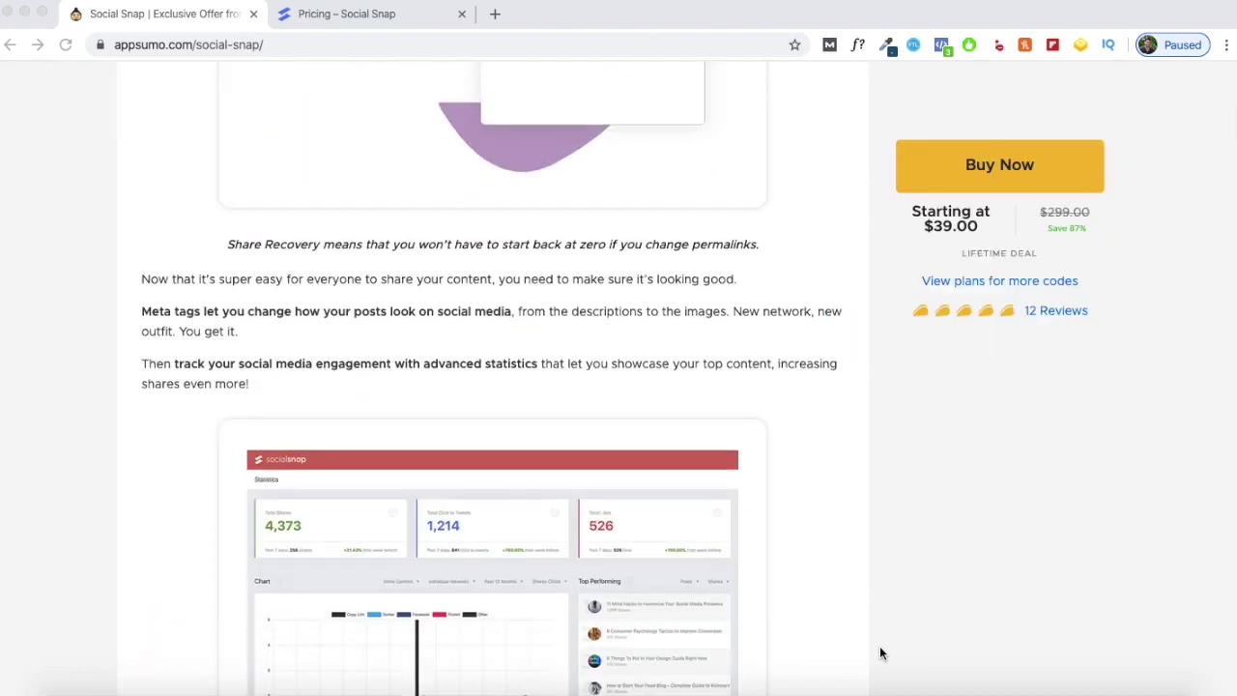
scroll(879, 653, "down", 15)
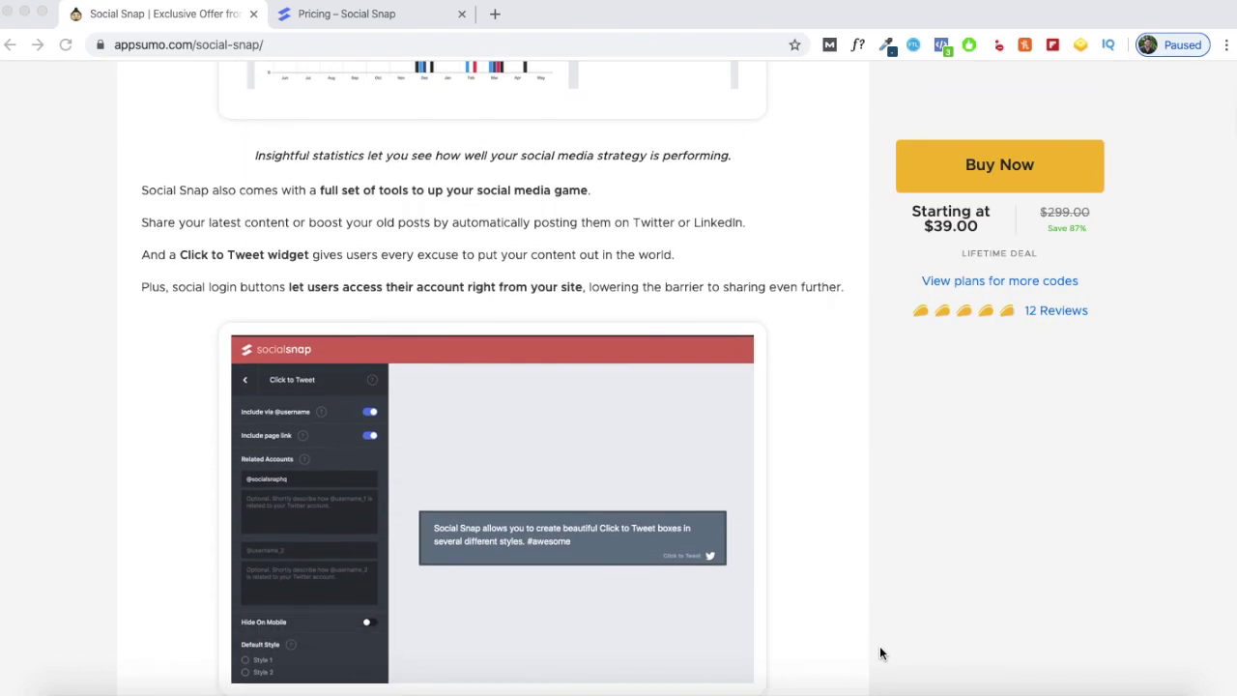
scroll(879, 653, "down", 5)
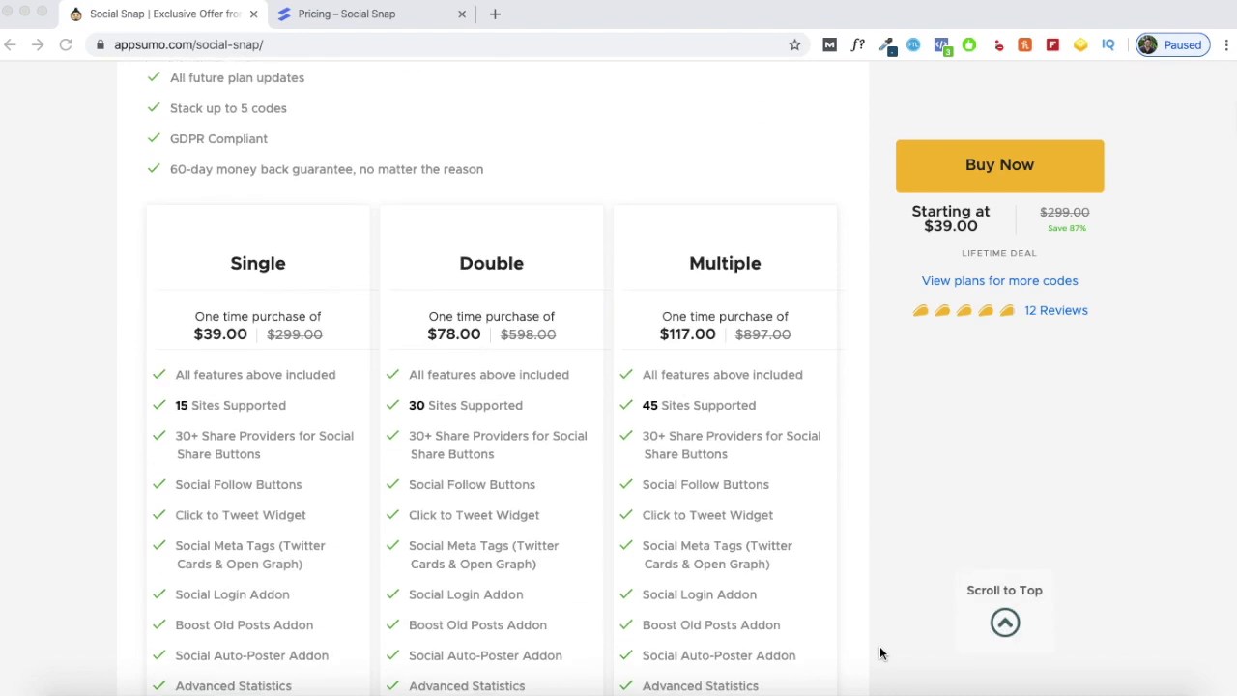
Step: Switch to the Social Snap pricing page and compare the Agency, Pro and Plus plans
left_click(406, 16)
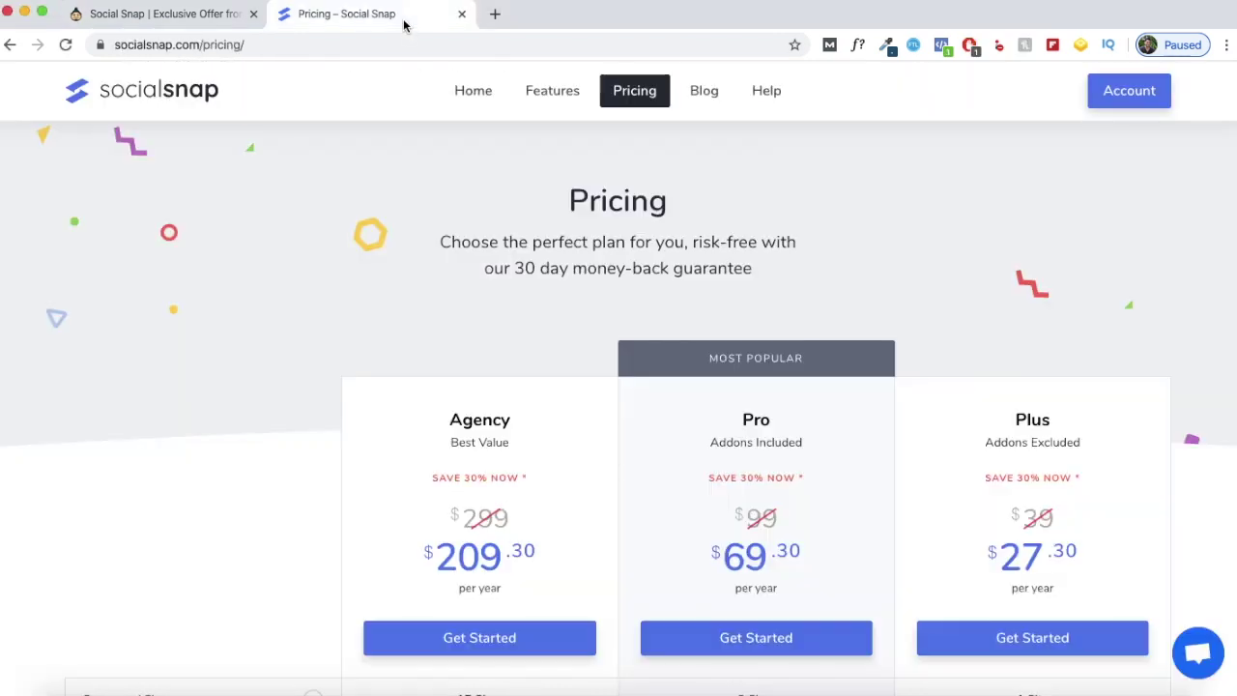
scroll(756, 326, "down", 3)
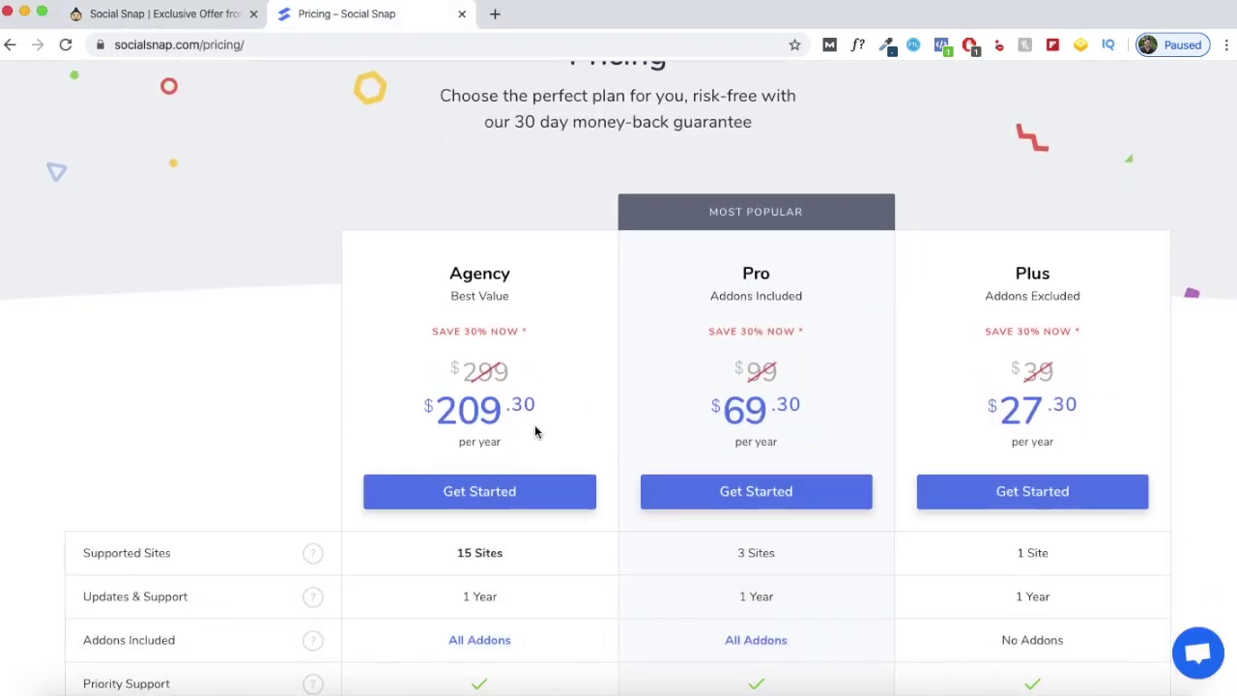
scroll(537, 432, "down", 3)
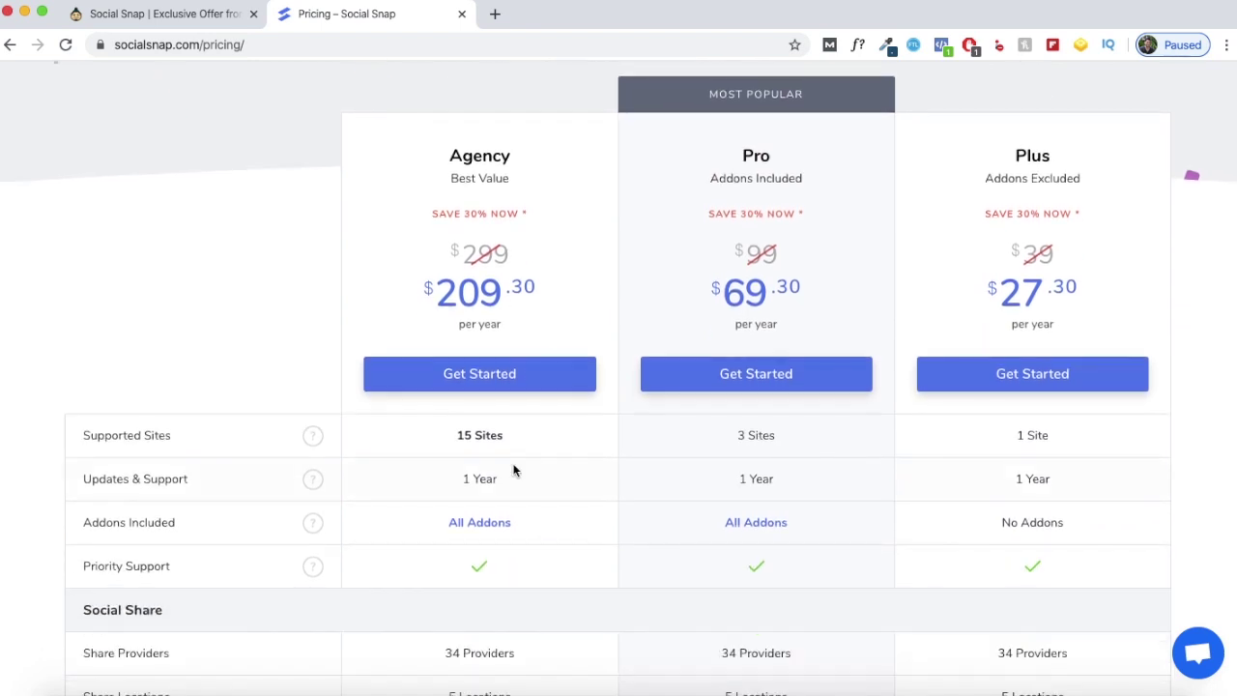
scroll(513, 470, "up", 1)
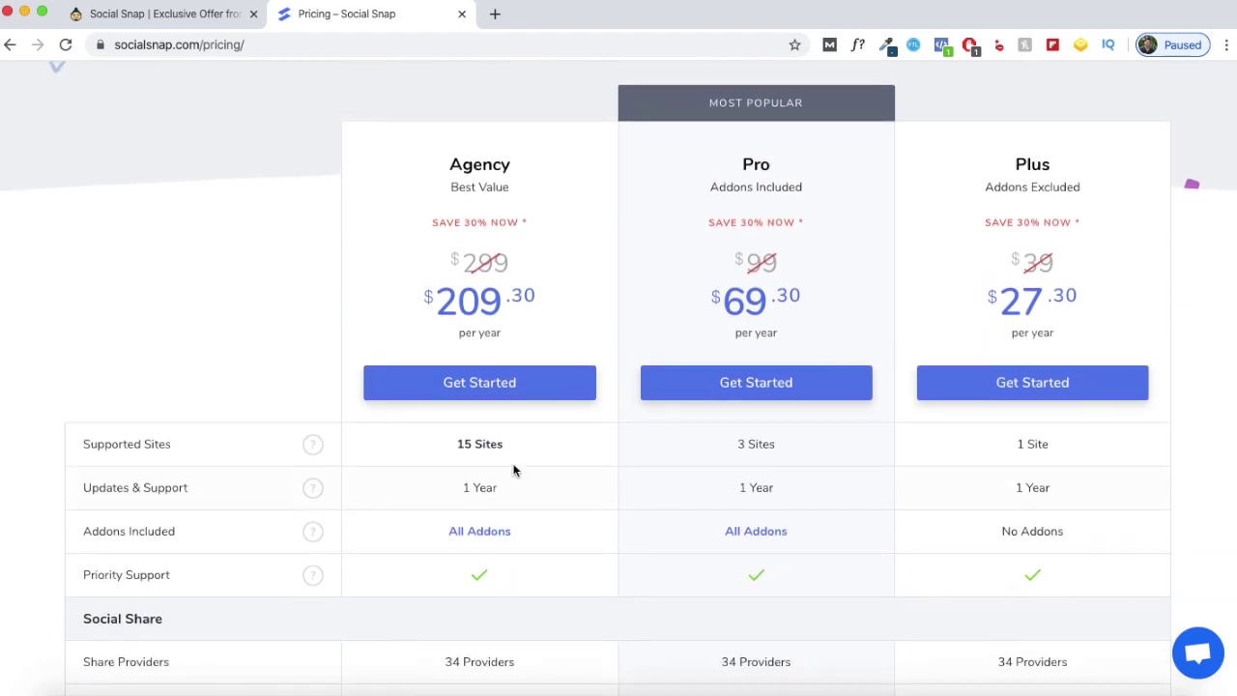
scroll(513, 469, "up", 2)
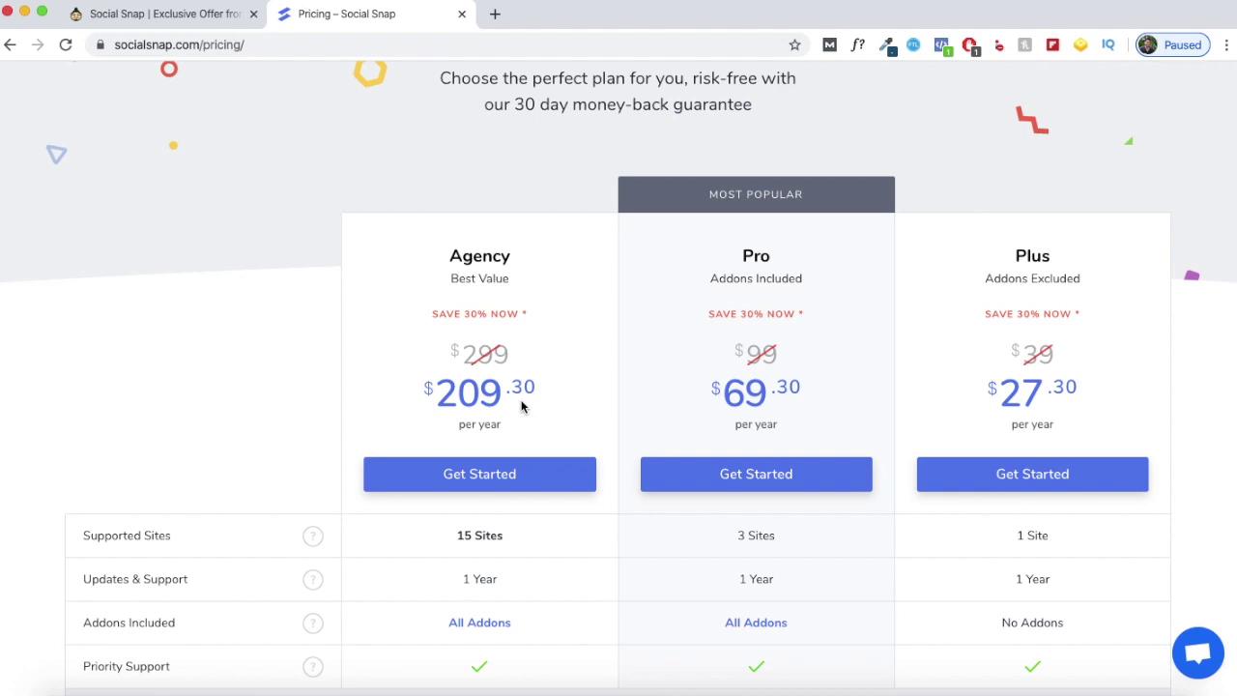
Step: Return to the AppSumo deal page and review its plan tiers and the supported social networks
left_click(193, 17)
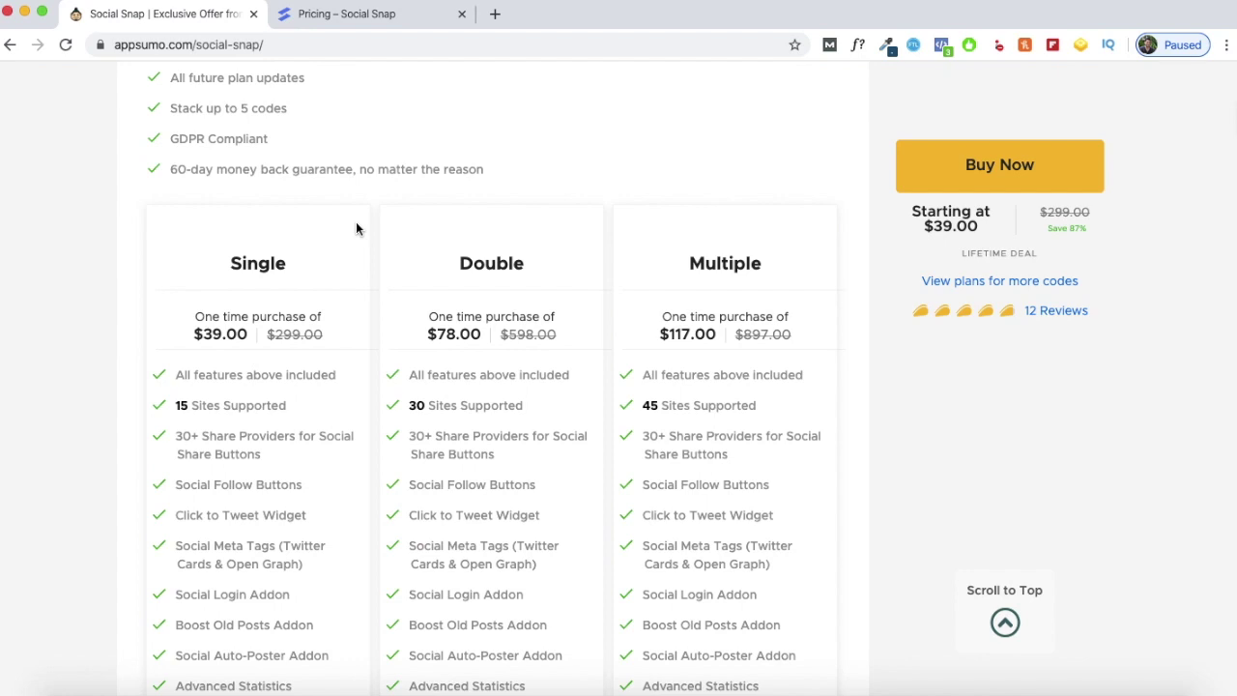
scroll(586, 665, "down", 1)
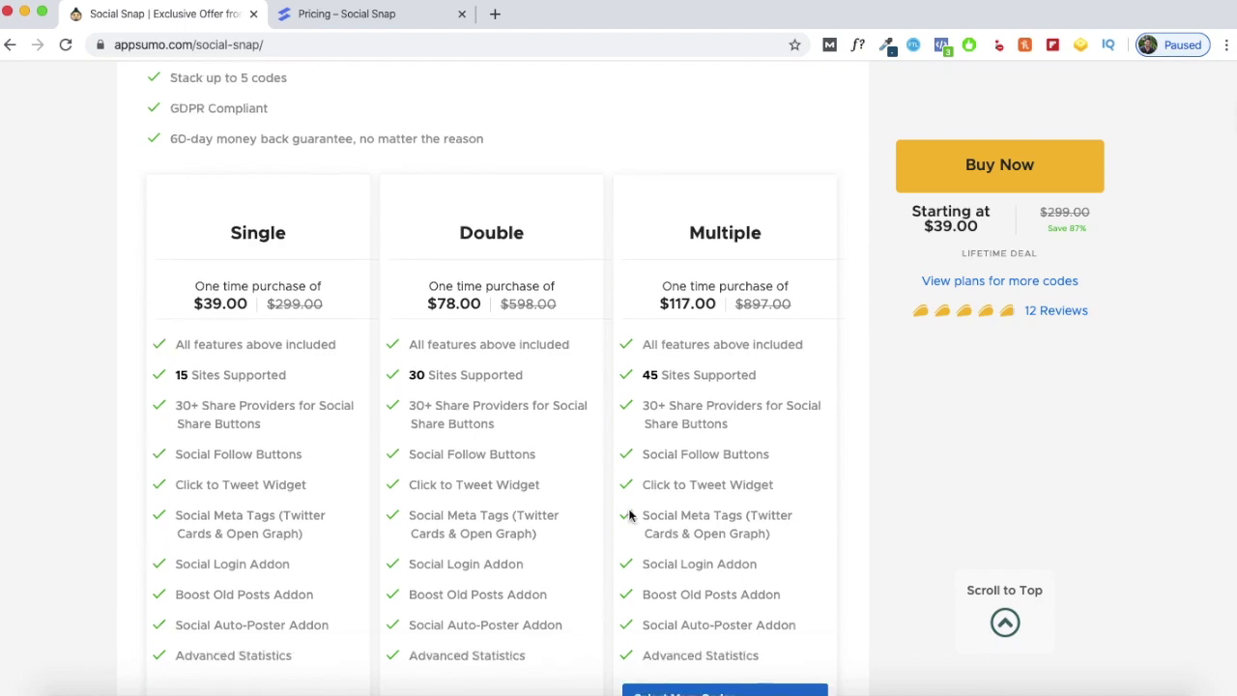
scroll(629, 486, "down", 20)
scroll(630, 486, "up", 10)
scroll(630, 493, "up", 5)
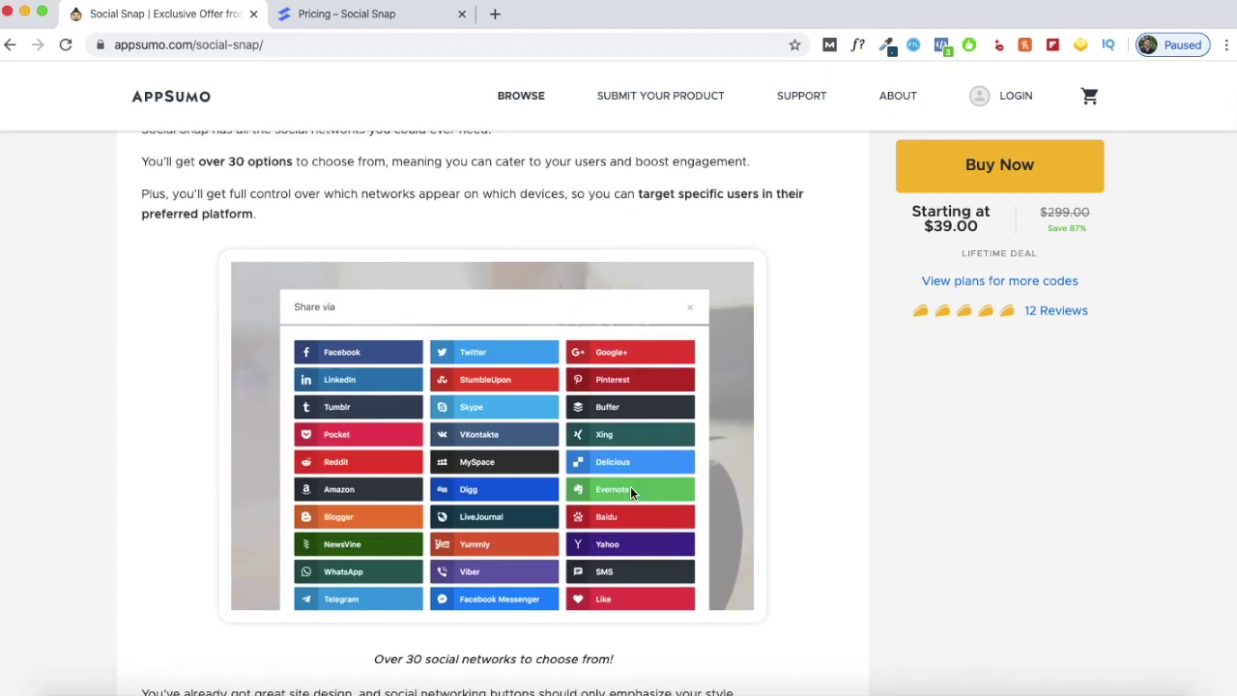
left_click(630, 486)
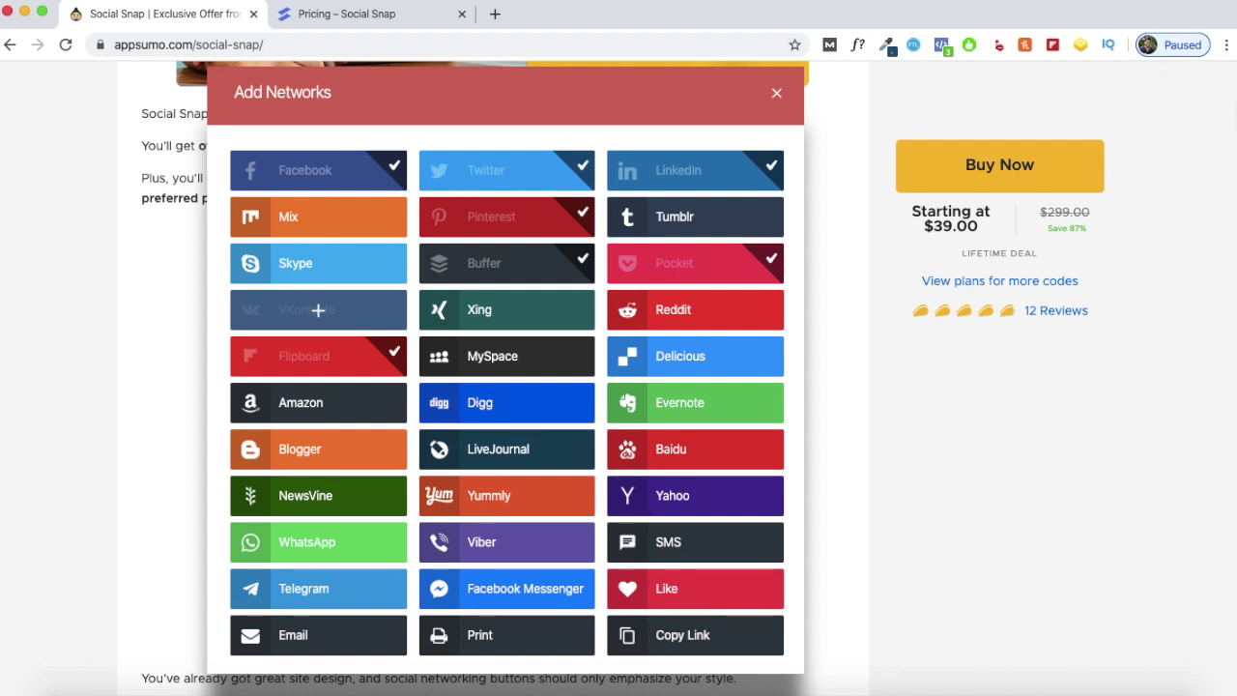
left_click(630, 486)
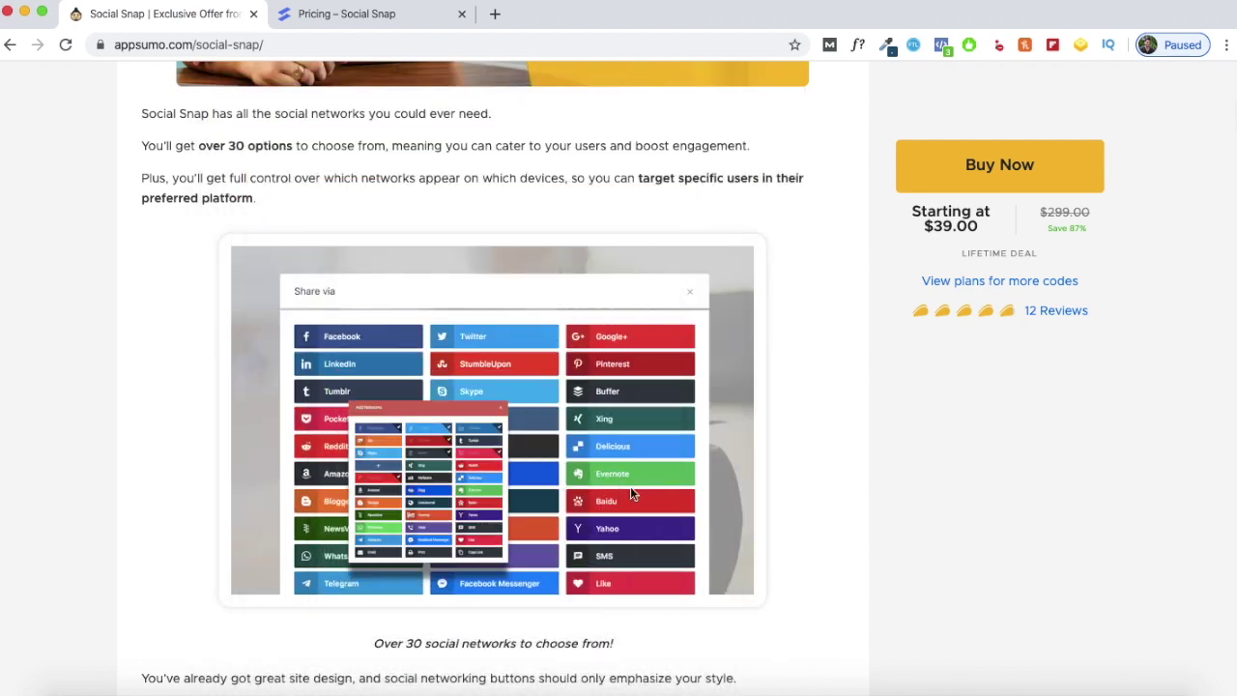
Step: Compare the AppSumo one-time purchase plans with the yearly plans on the Social Snap pricing page
scroll(630, 486, "down", 15)
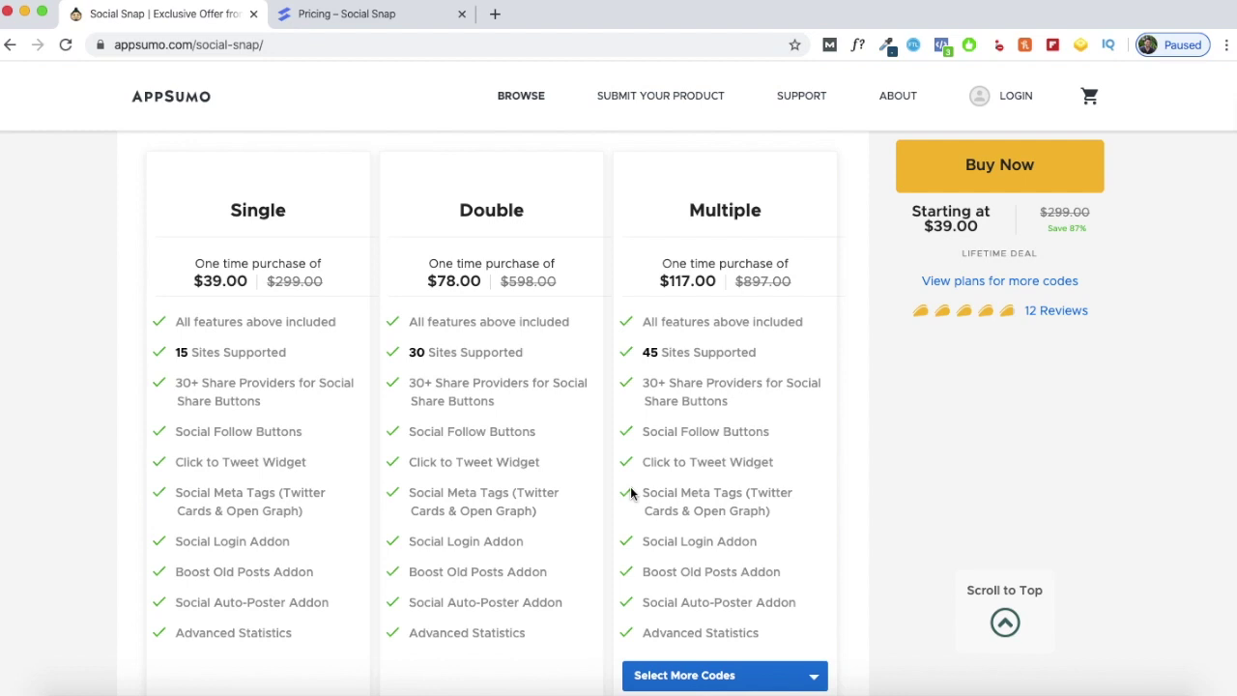
scroll(305, 651, "down", 1)
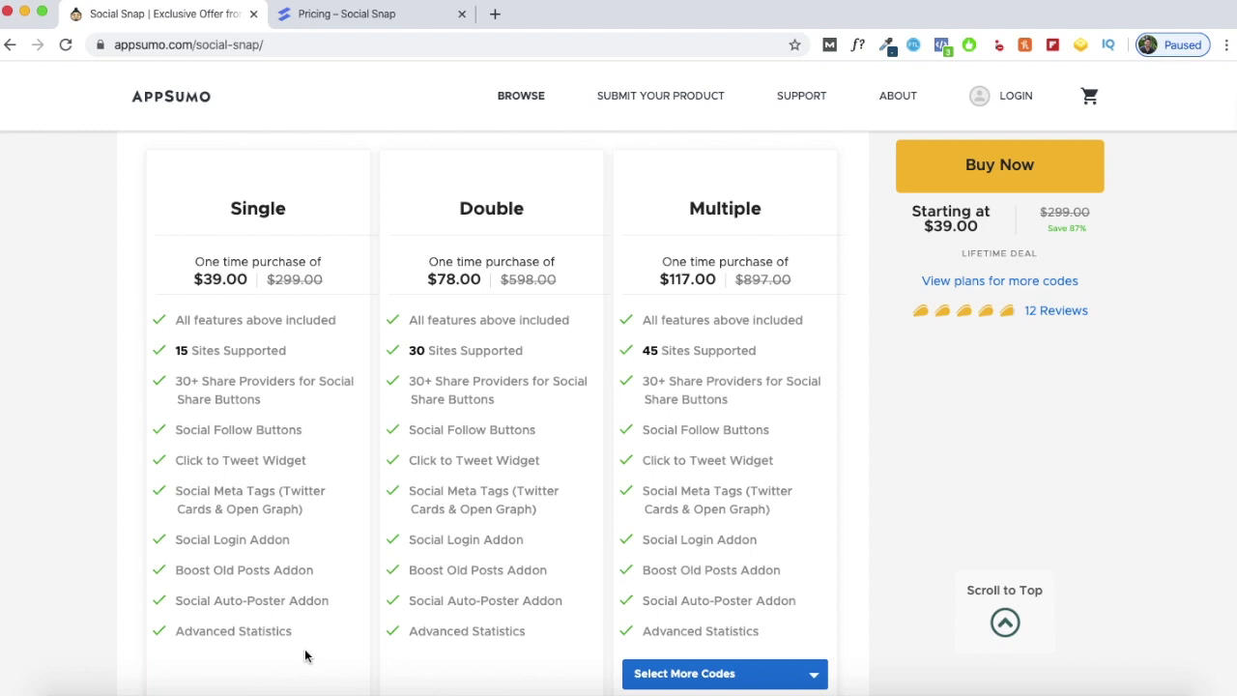
key("ctrl+Tab")
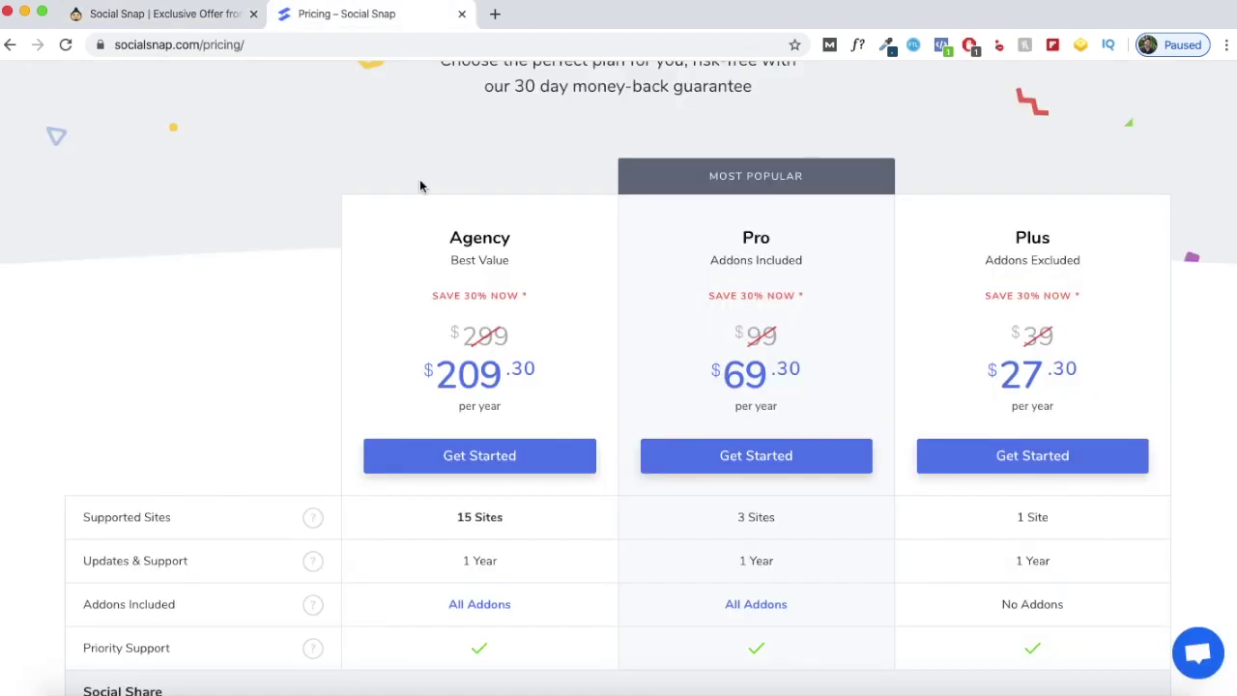
left_click(180, 17)
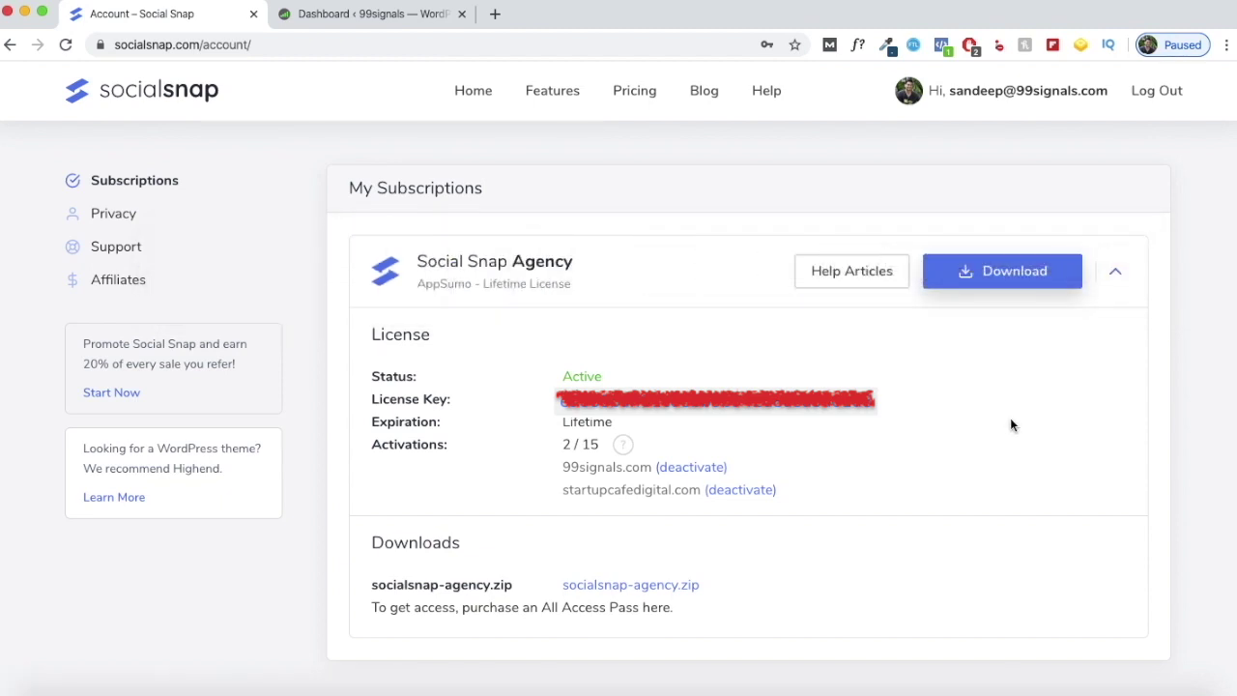
Step: Switch to the 99signals WordPress dashboard and open the page for adding new plugins
left_click(401, 29)
scroll(497, 268, "up", 6)
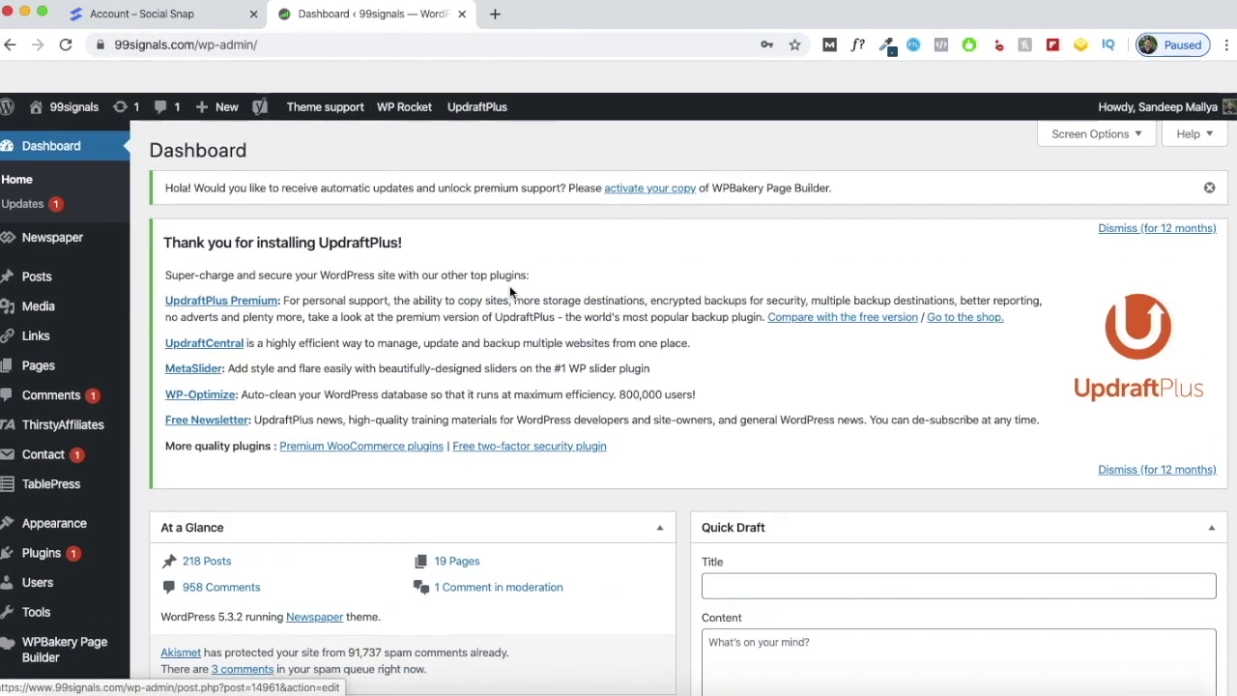
mouse_move(81, 524)
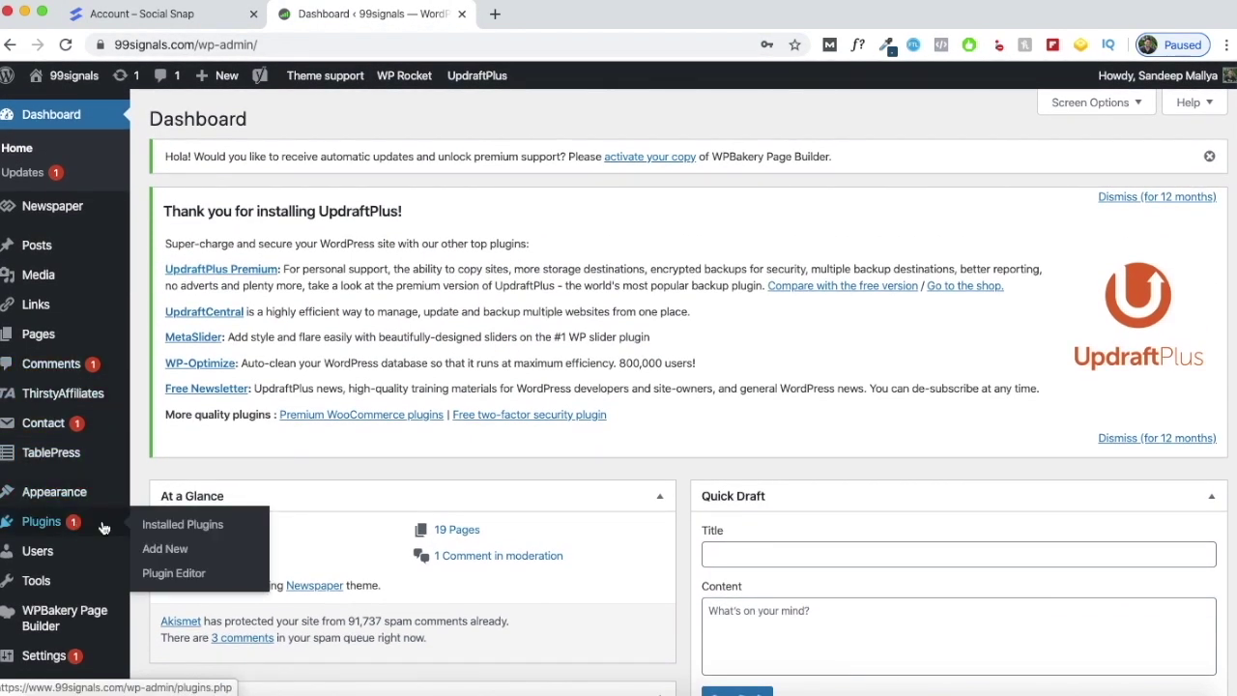
left_click(159, 549)
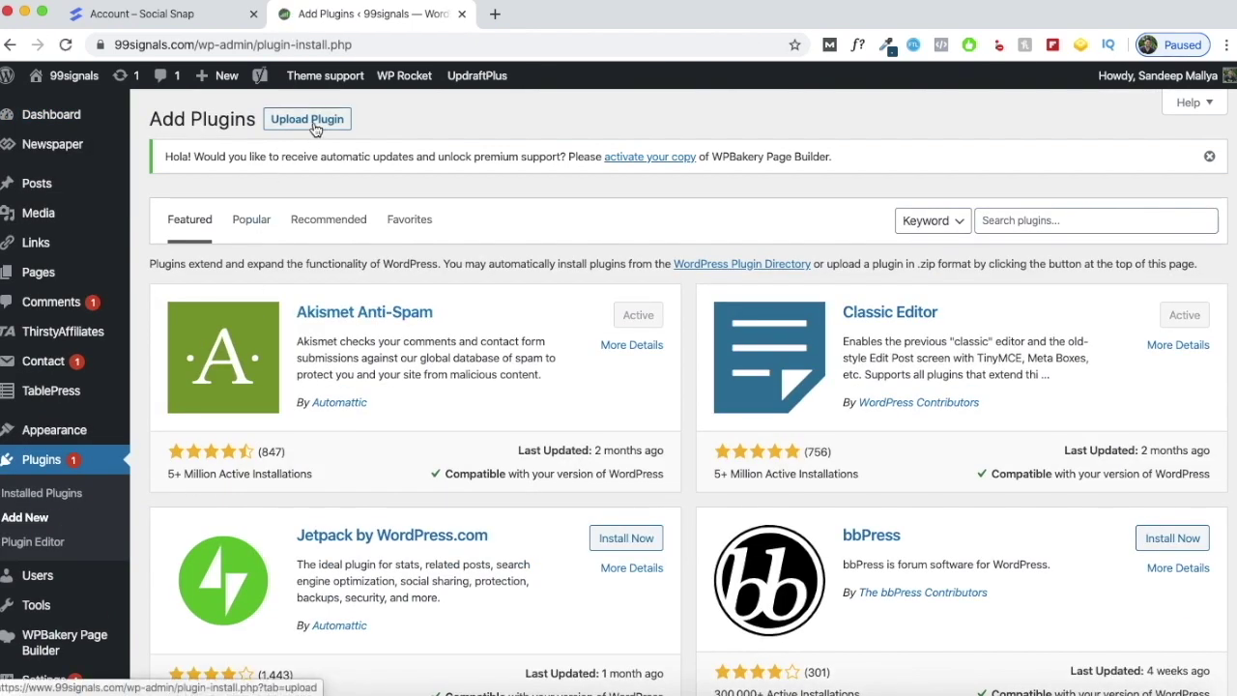
Step: Open the Social Snap license activation page in the WordPress admin
scroll(125, 350, "down", 1)
scroll(126, 351, "down", 4)
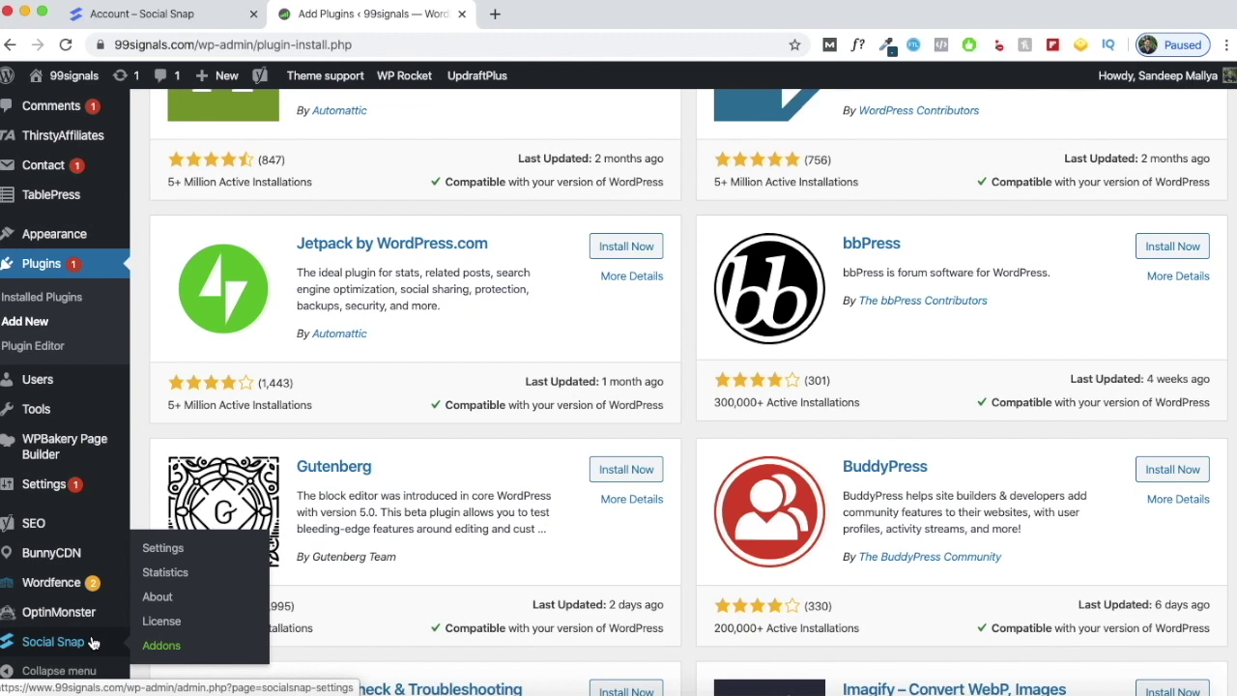
left_click(148, 621)
Step: Check where the license key is listed in the Social Snap account, then return to the license activation page
left_click(154, 13)
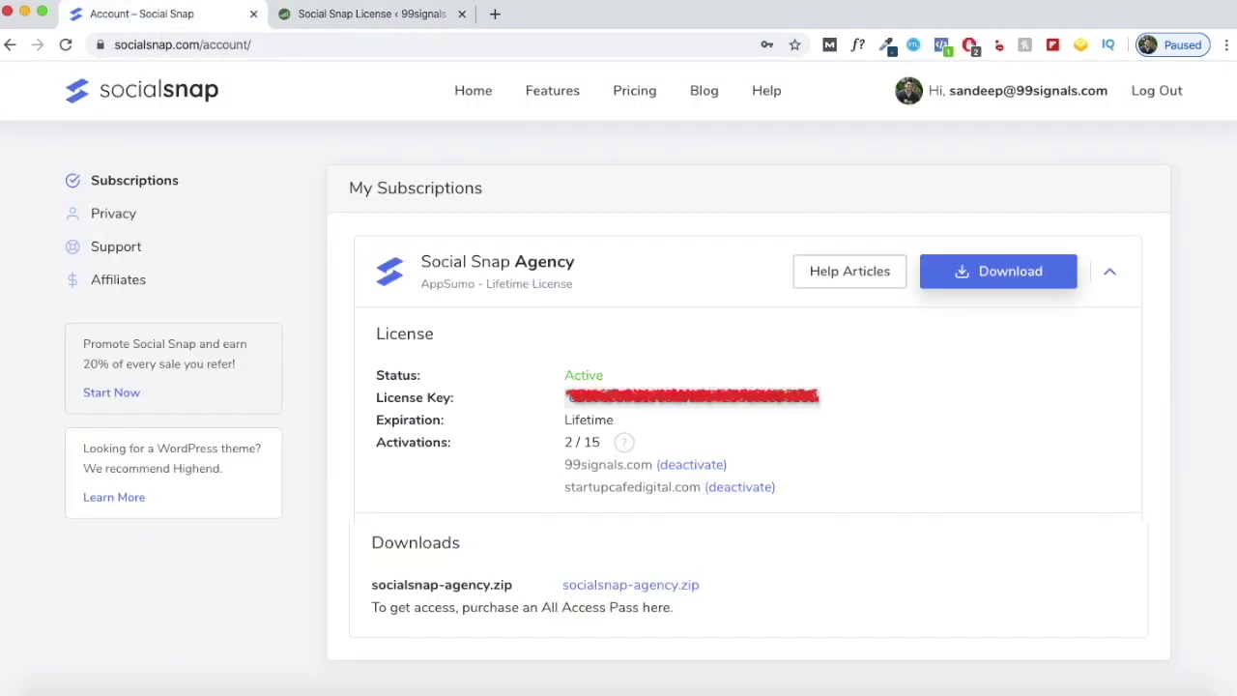
left_click(377, 17)
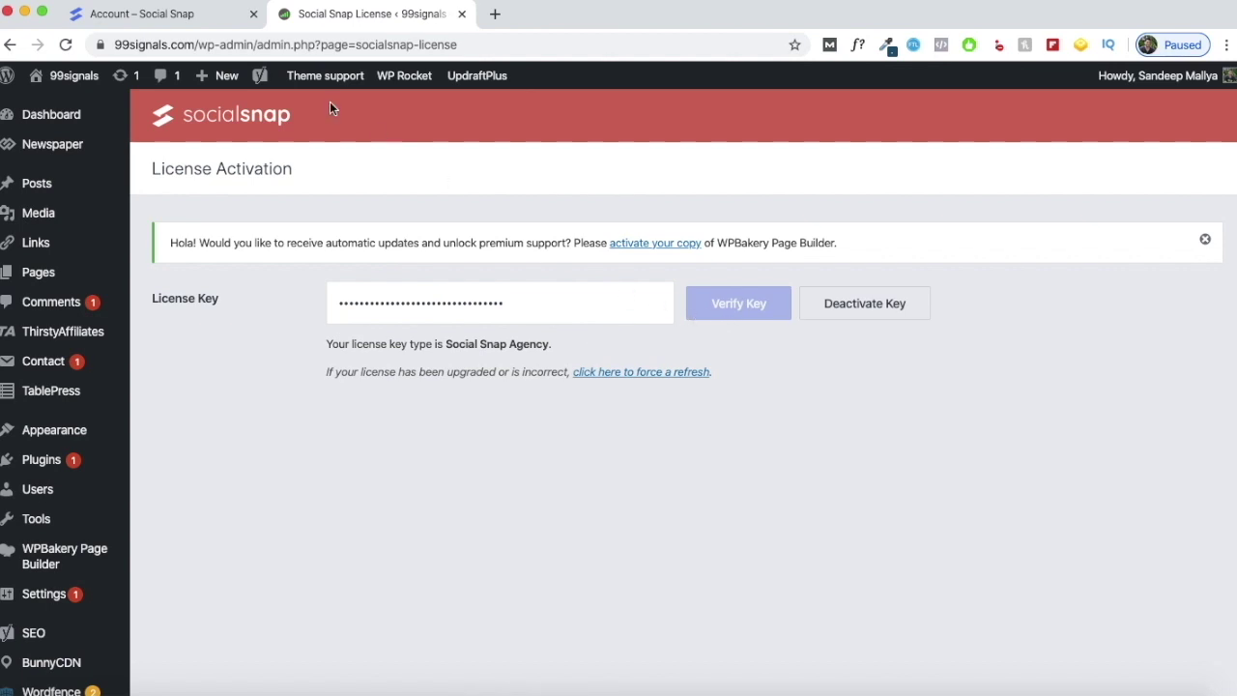
left_click(199, 21)
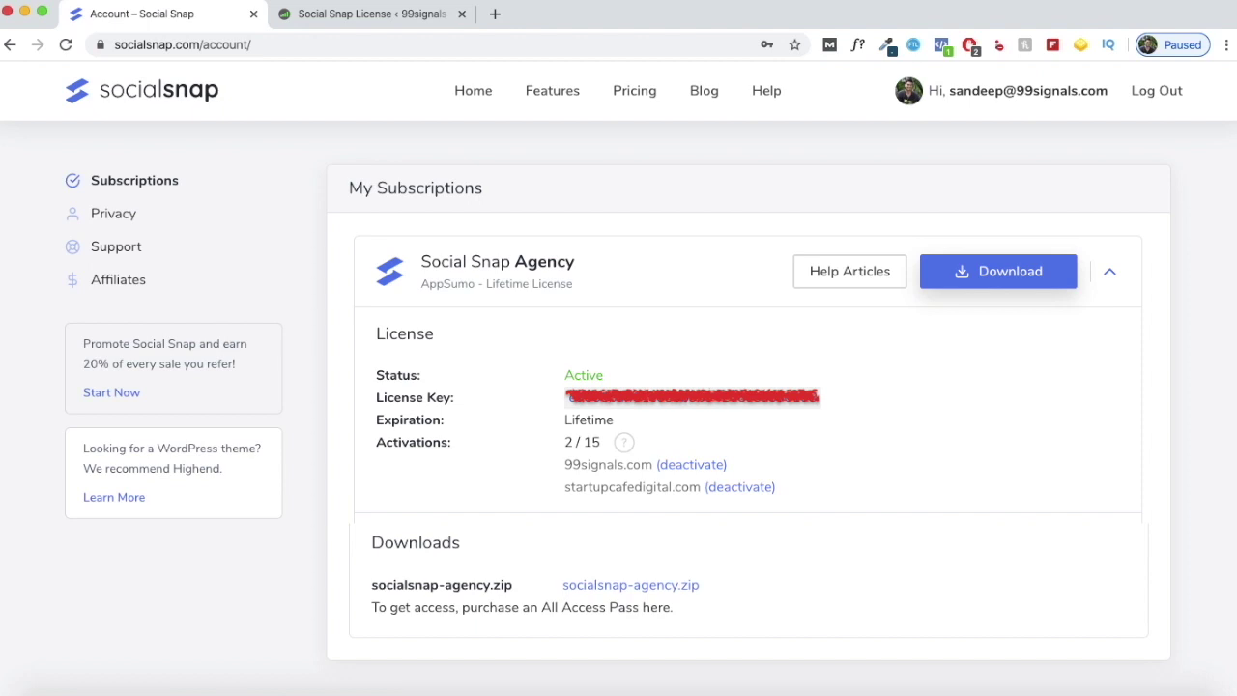
left_click(386, 17)
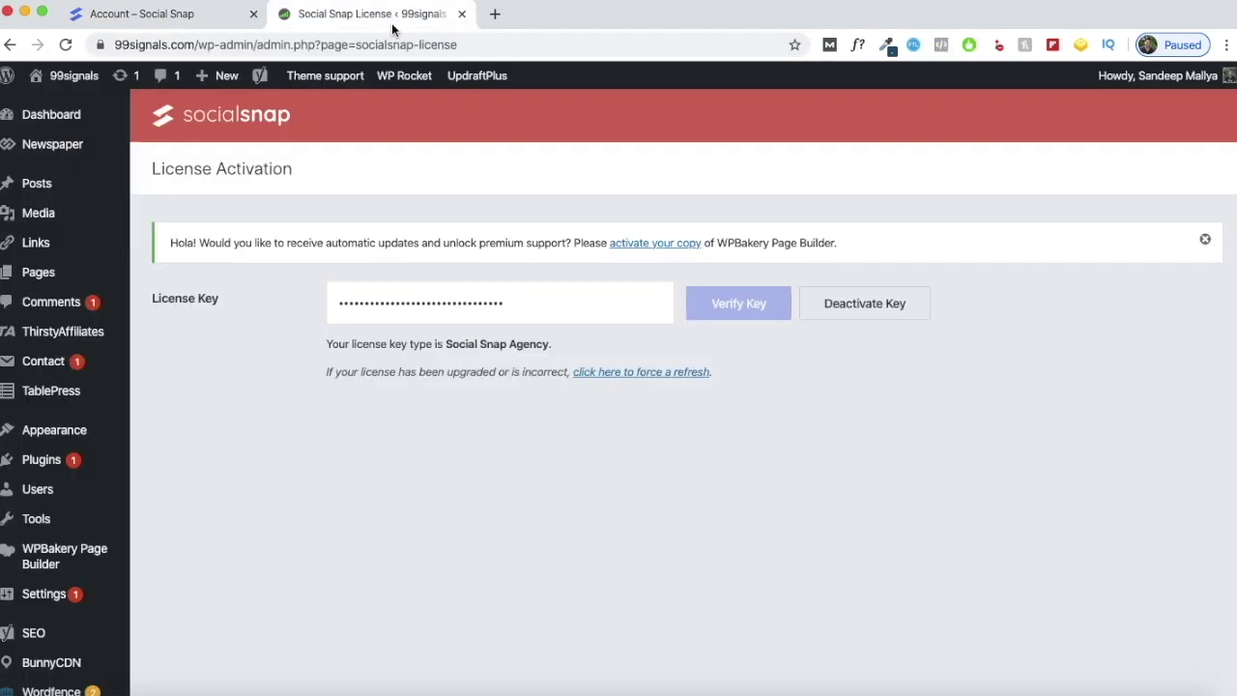
Step: Open the Manage Networks options under Social Sharing in the Social Snap plugin settings
scroll(68, 416, "down", 5)
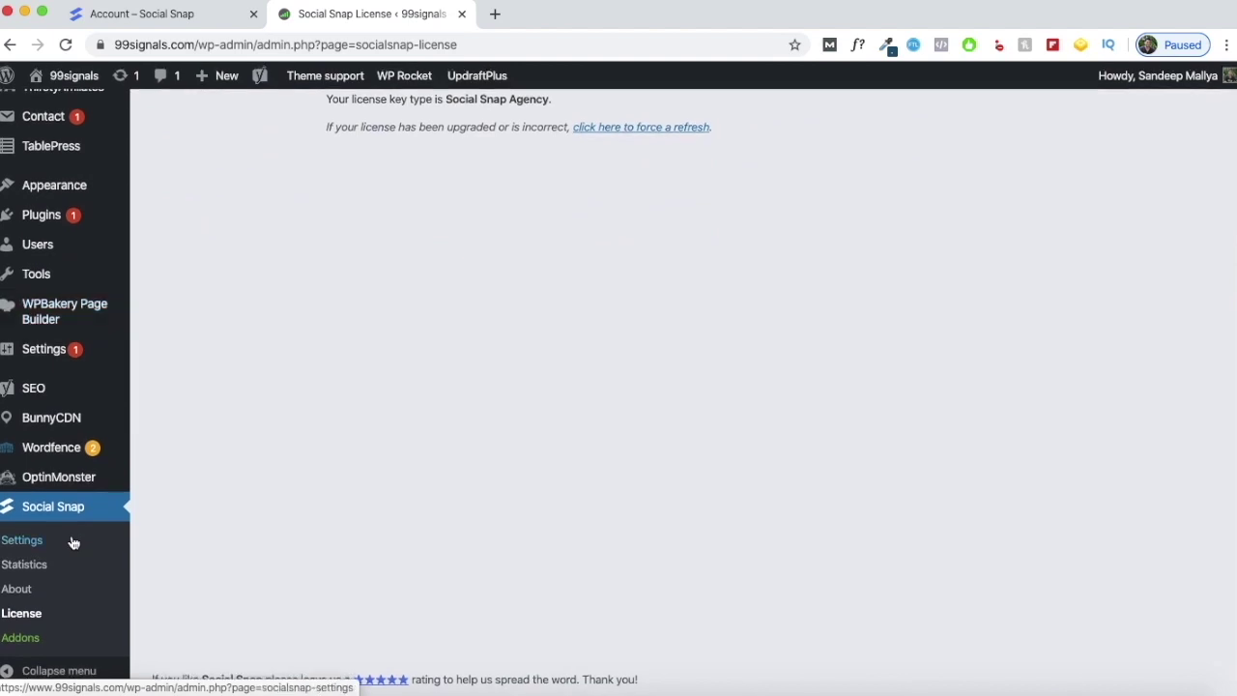
left_click(73, 543)
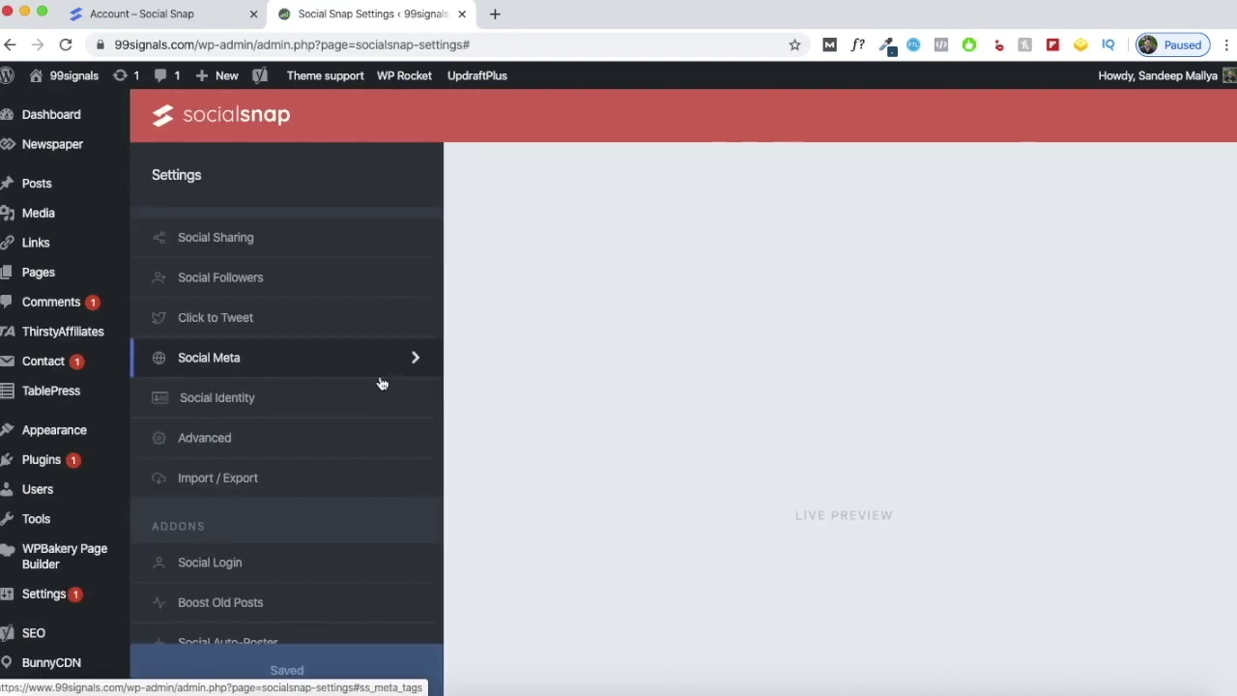
left_click(293, 247)
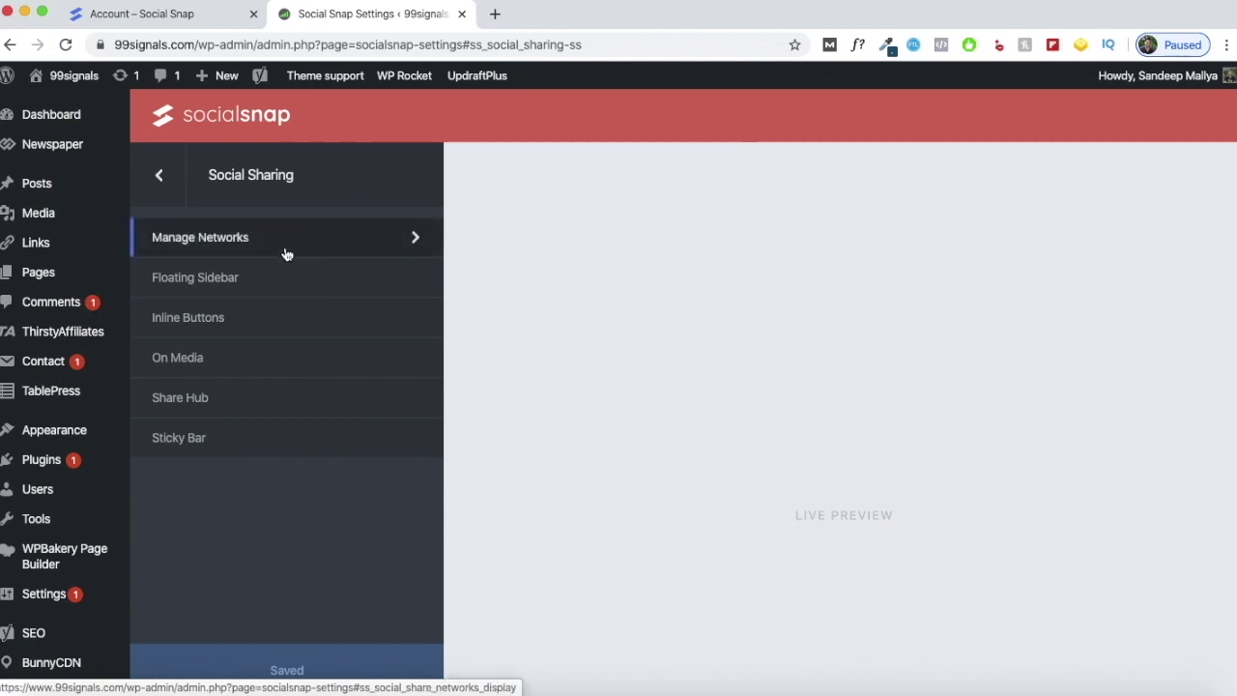
left_click(282, 255)
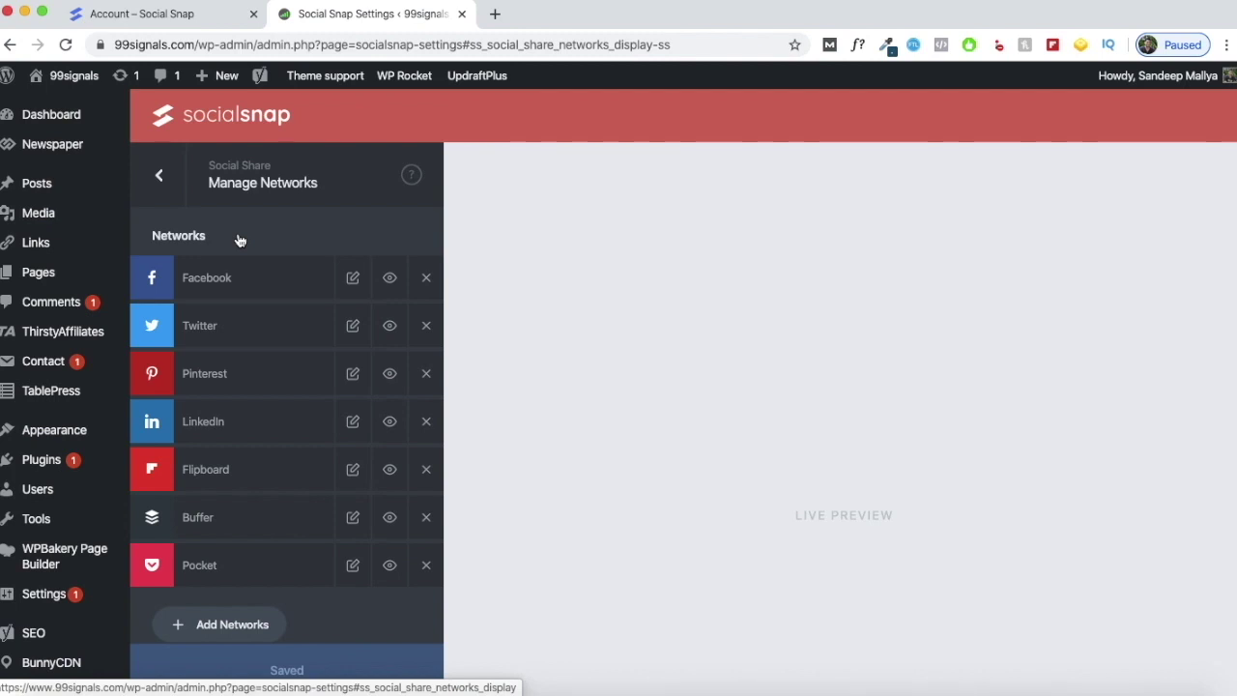
Step: Review the Add Networks option and the share count provider and tracking settings under Manage Networks
left_click(238, 626)
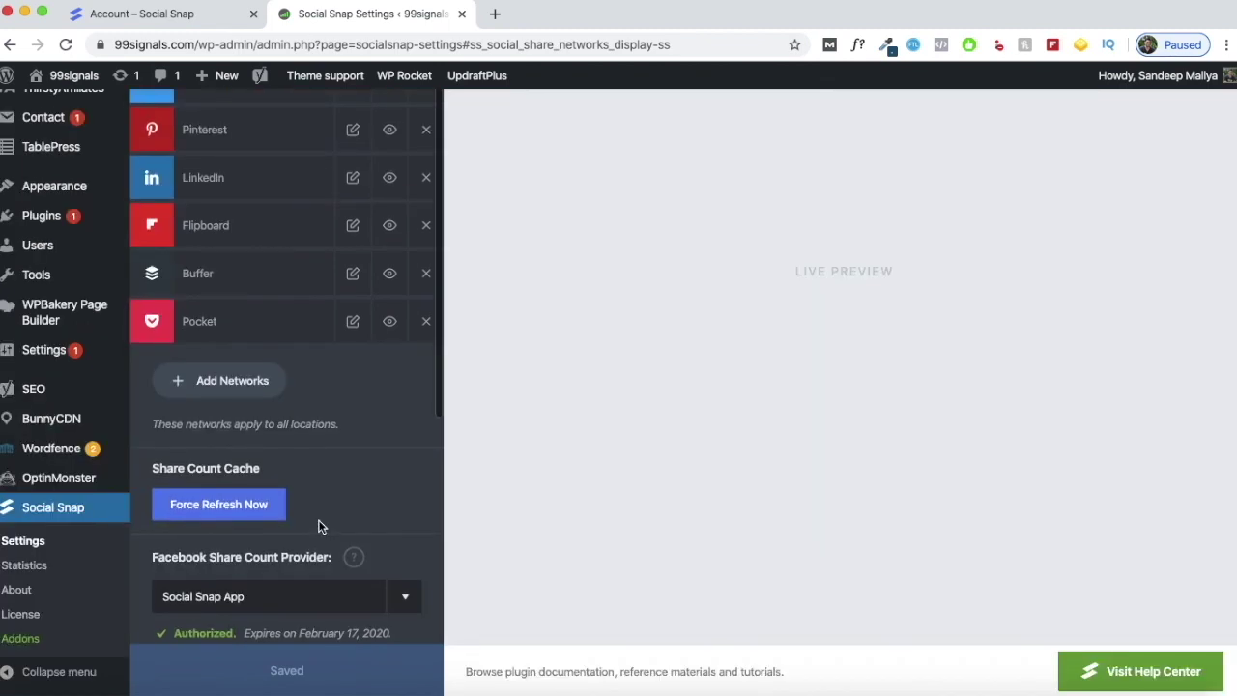
scroll(318, 525, "down", 3)
scroll(319, 531, "down", 2)
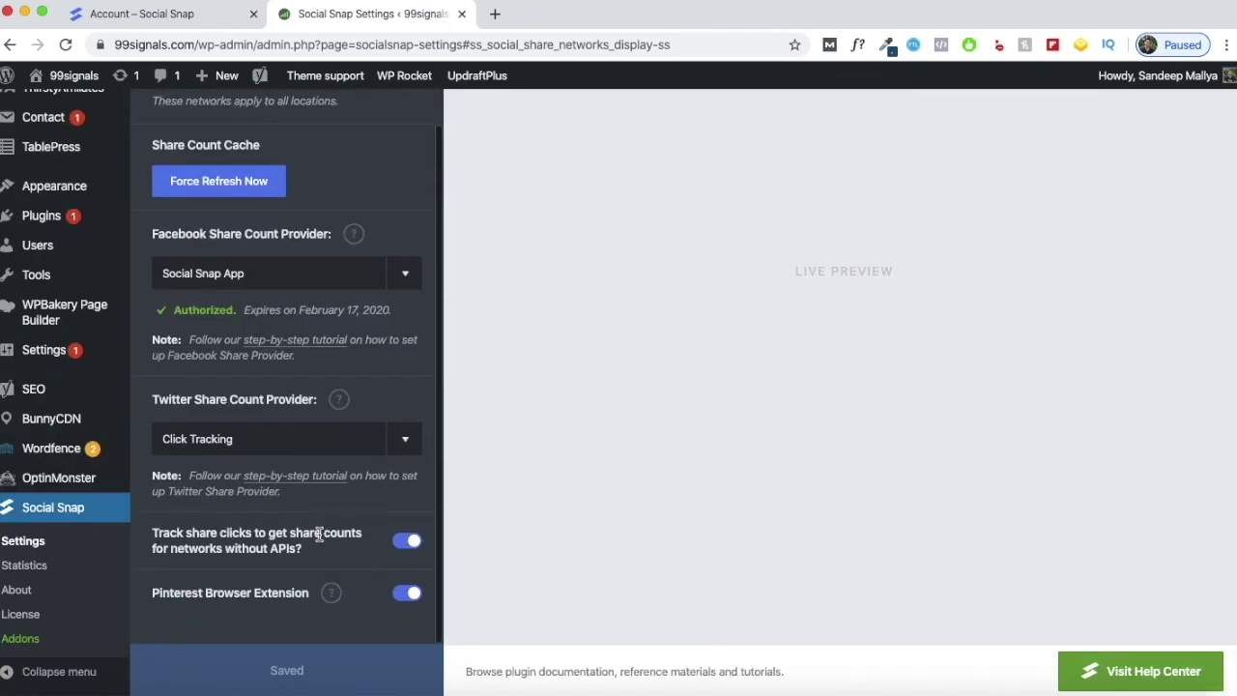
scroll(342, 474, "up", 5)
scroll(339, 456, "up", 5)
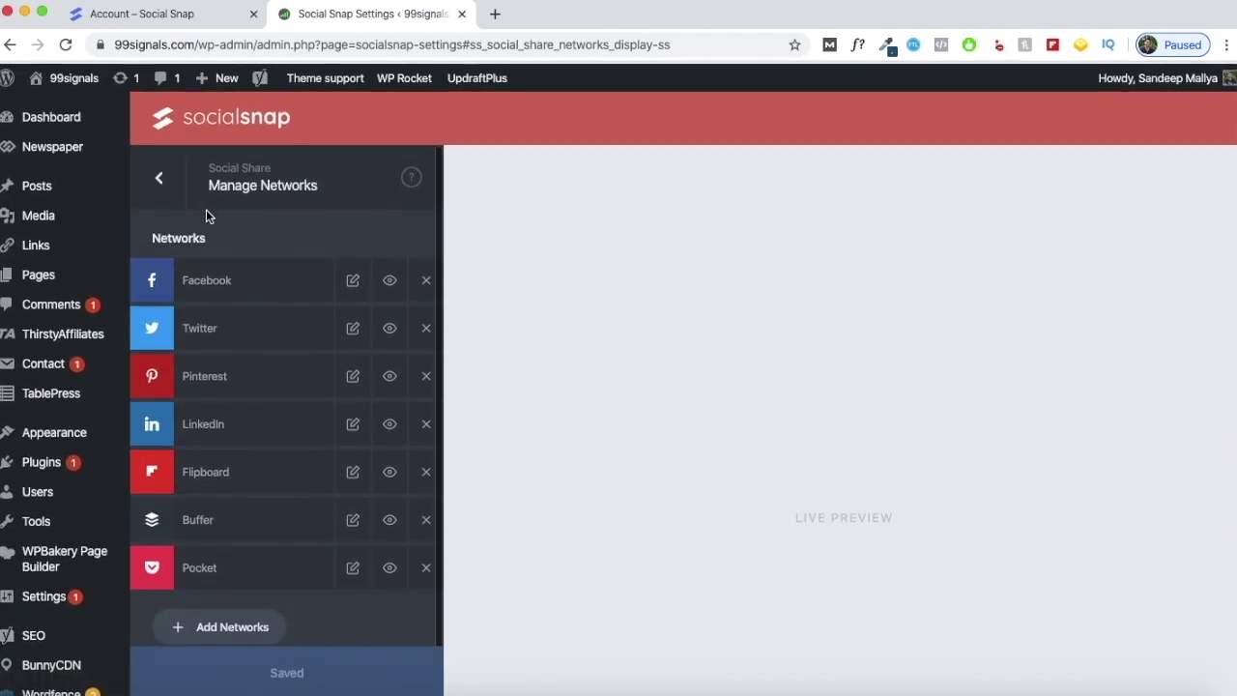
Step: Open the Floating Sidebar settings, preview the Rounded and Circle button shapes, and set the shape to Rectangle
left_click(159, 174)
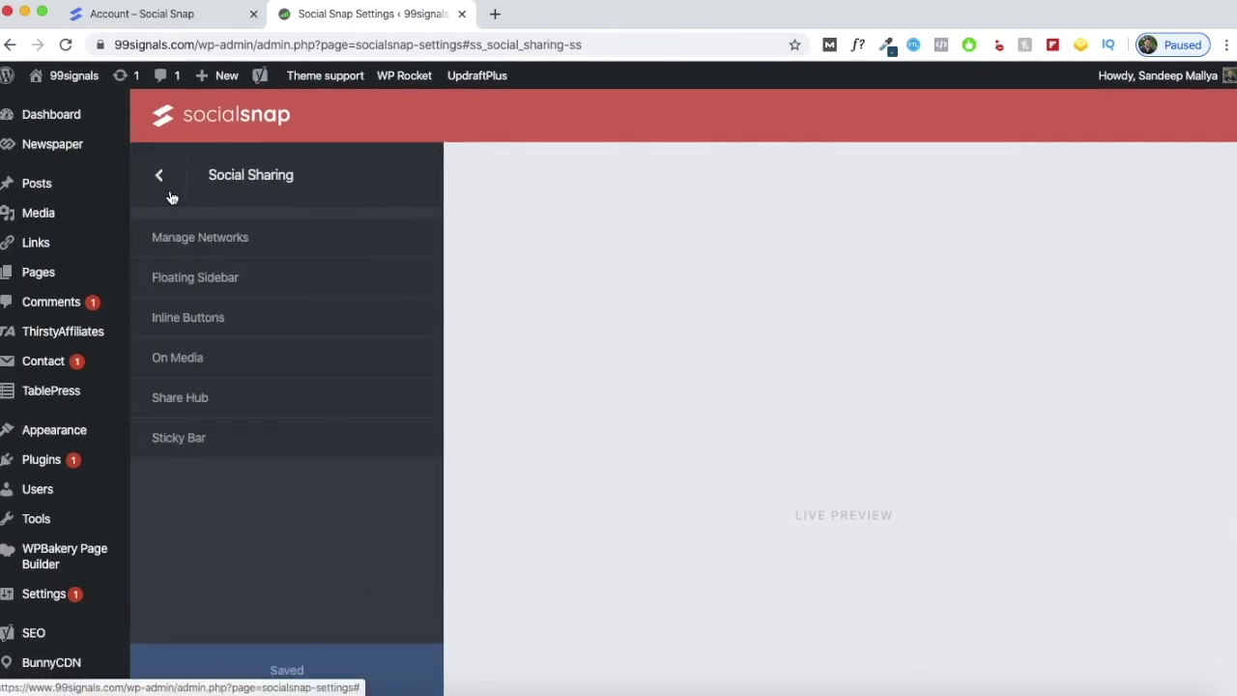
left_click(279, 277)
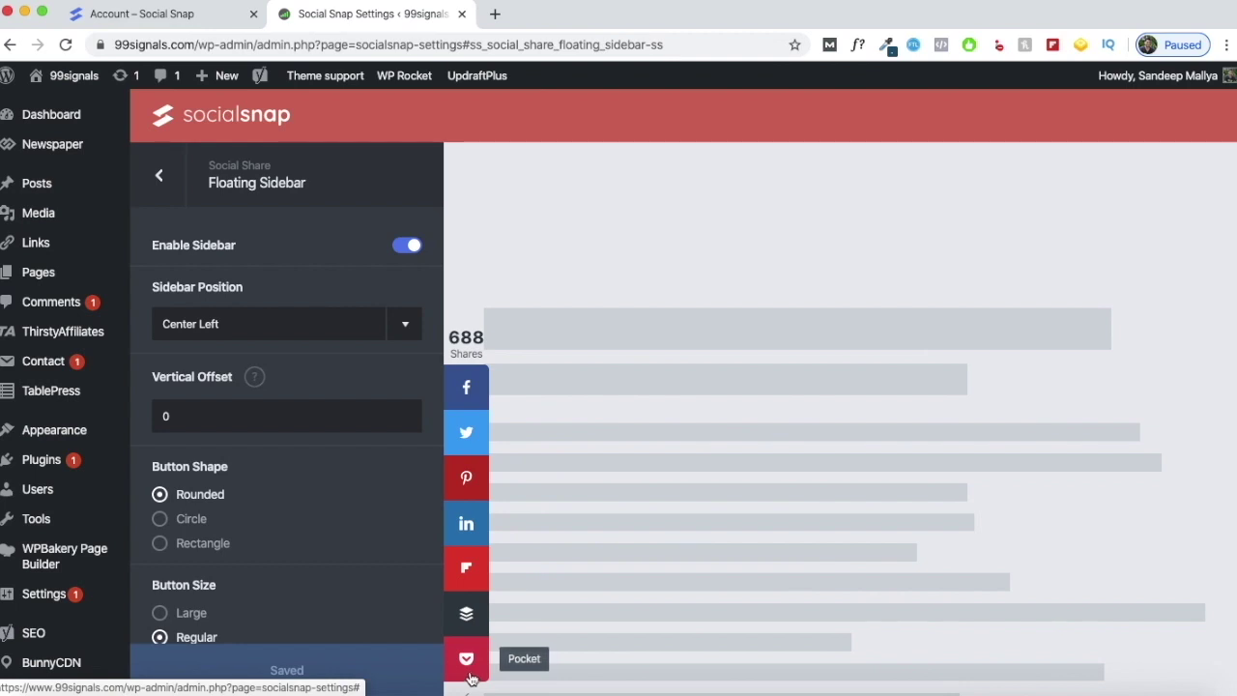
left_click(199, 520)
left_click(193, 547)
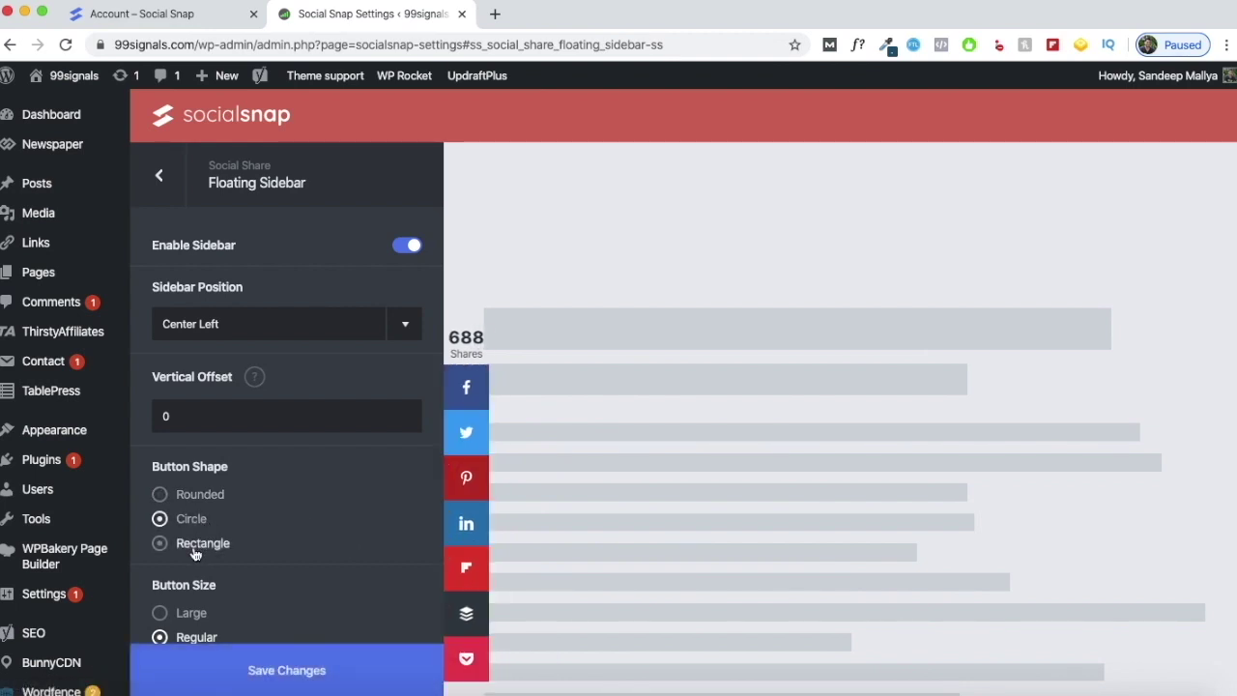
left_click(185, 522)
left_click(193, 497)
left_click(190, 521)
left_click(189, 546)
Step: Preview the Large button size for the floating sidebar, and set the size to Small
scroll(251, 525, "down", 2)
left_click(191, 578)
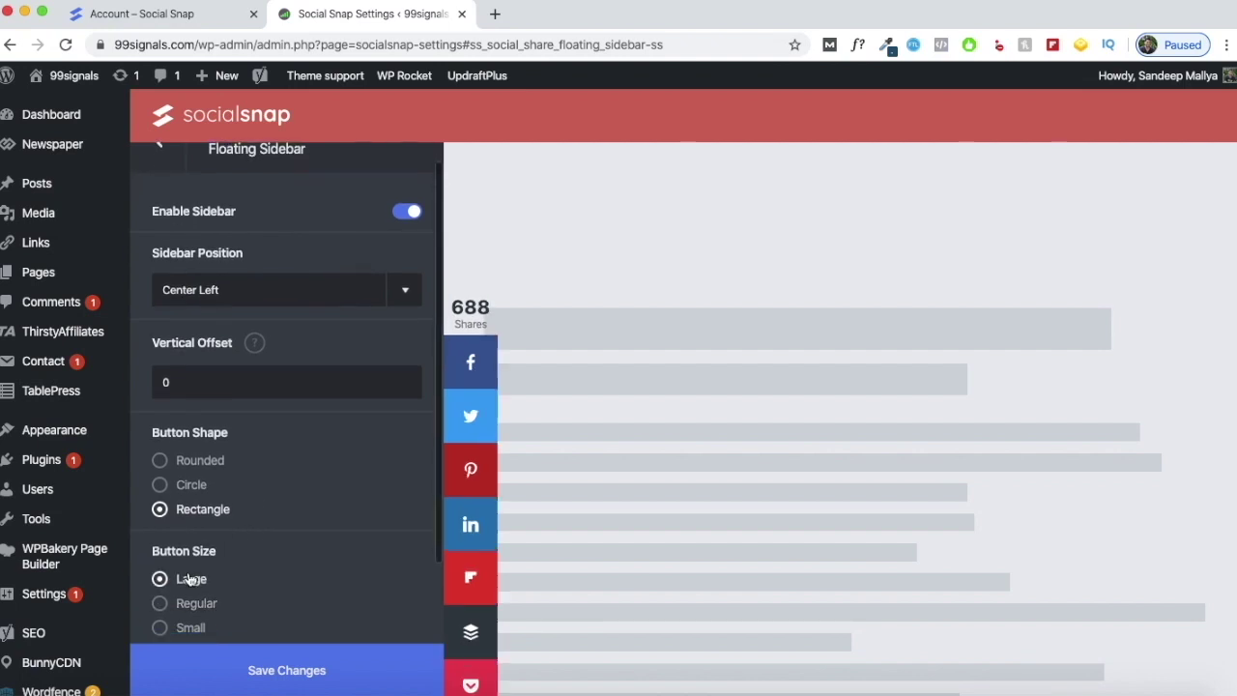
left_click(183, 626)
Step: Check where the floating sidebar is displayed, and try the Button Spacing option before switching it back off
scroll(279, 565, "down", 5)
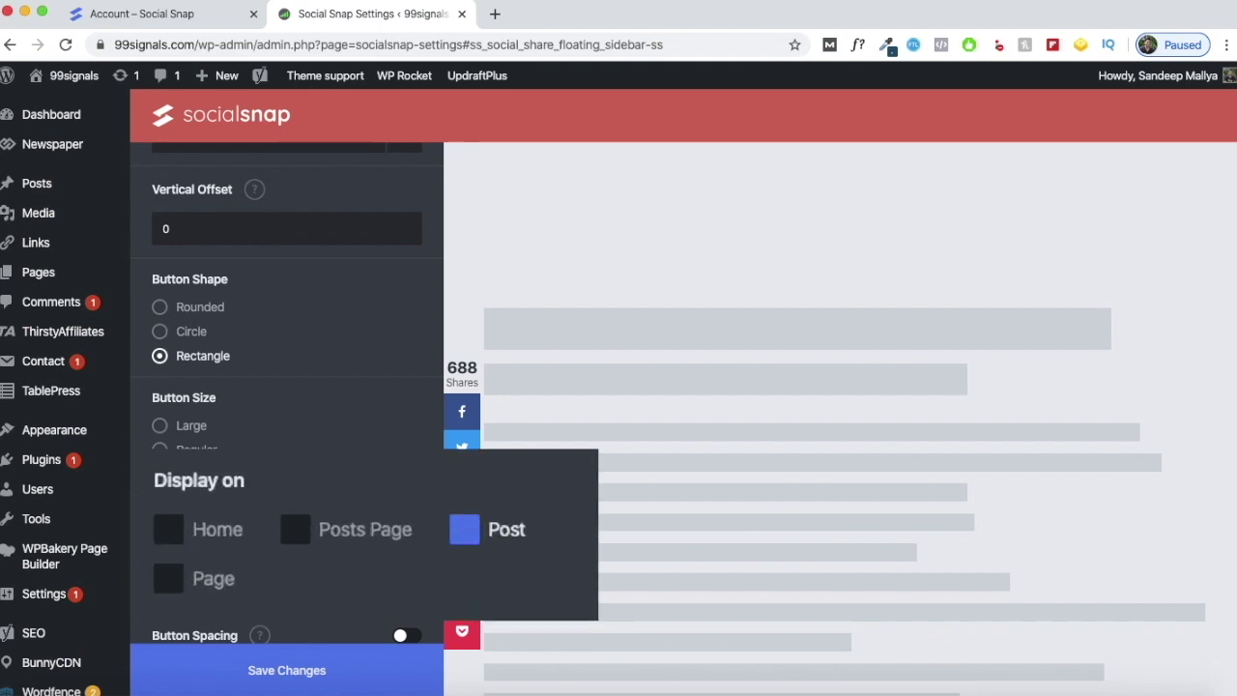
scroll(292, 502, "down", 1)
scroll(291, 503, "up", 2)
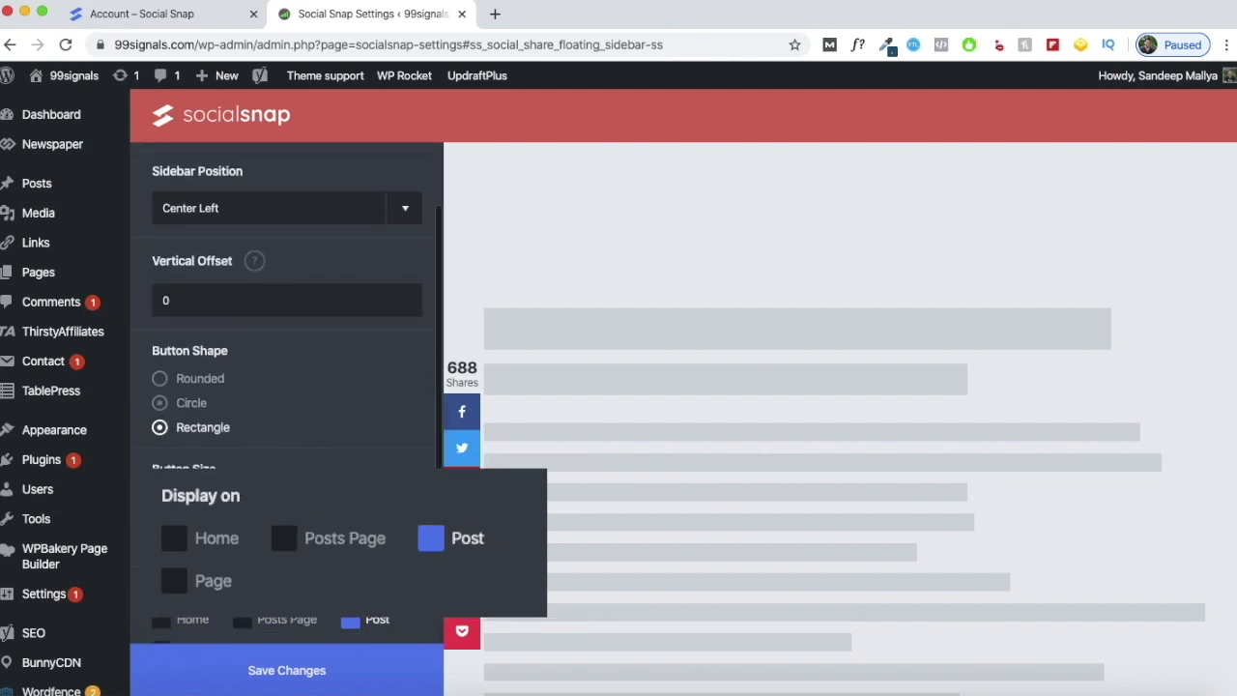
scroll(354, 527, "down", 5)
scroll(354, 529, "down", 1)
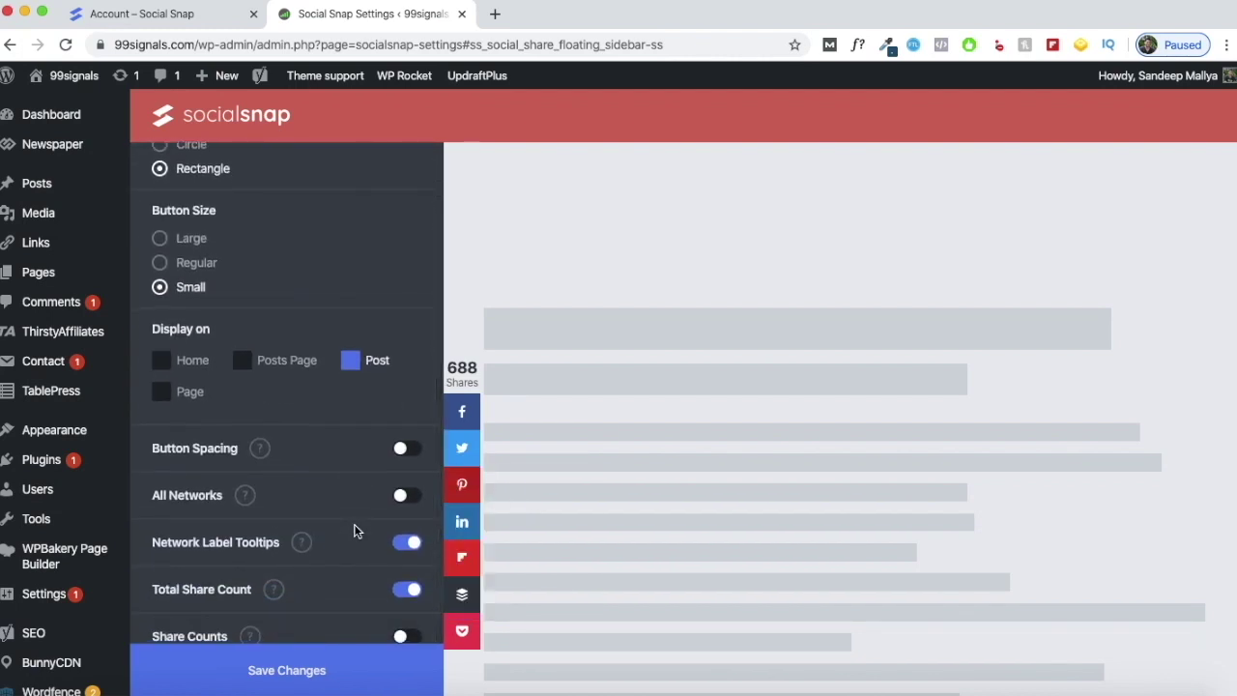
left_click(406, 450)
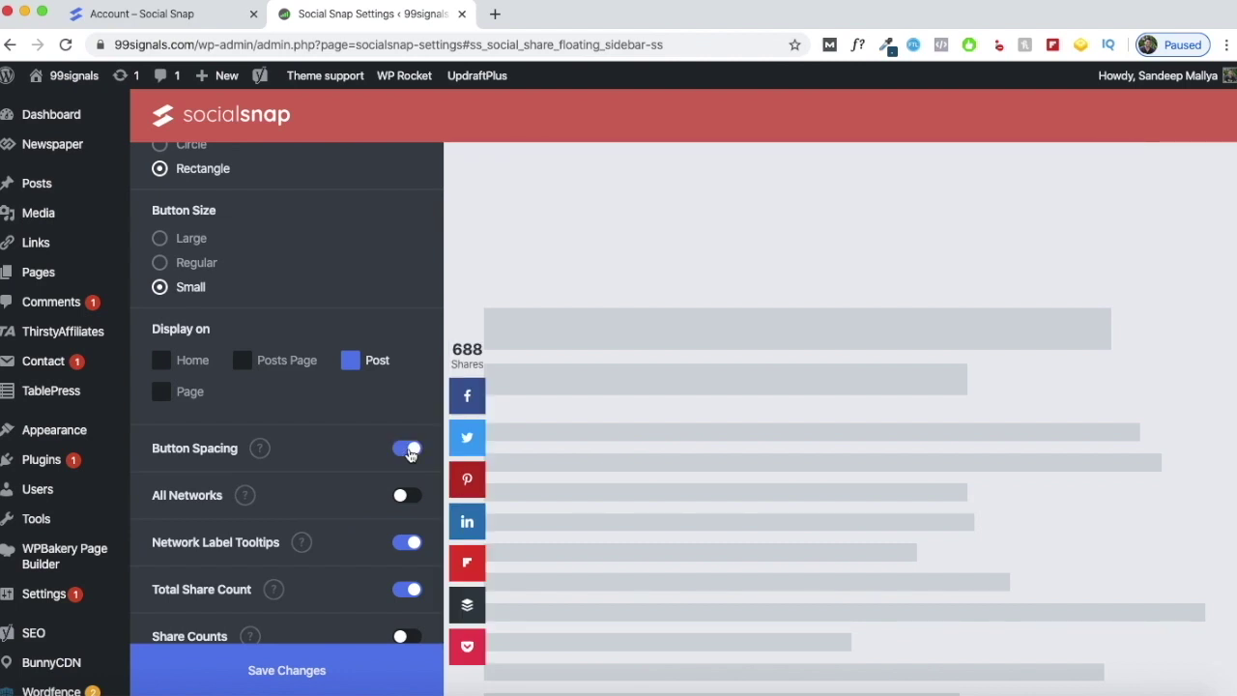
left_click(409, 450)
Step: Try the All Networks option with its More Networks button in the preview, and switch the option back off
left_click(410, 496)
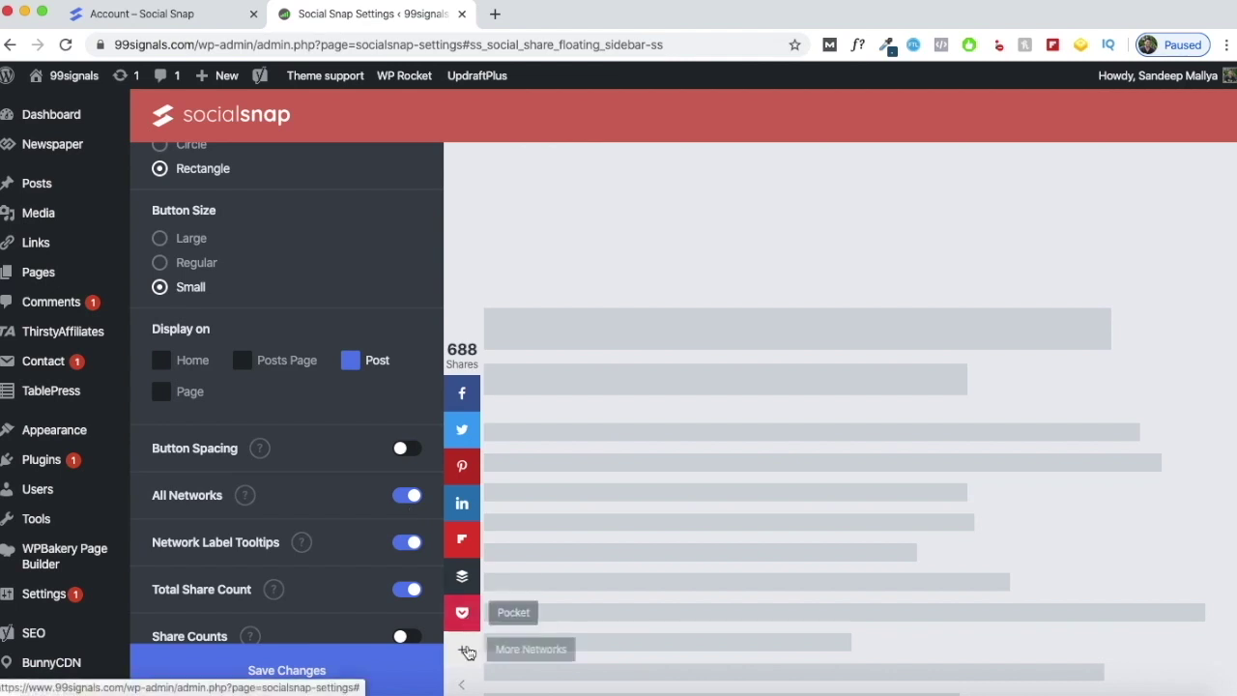
left_click(464, 655)
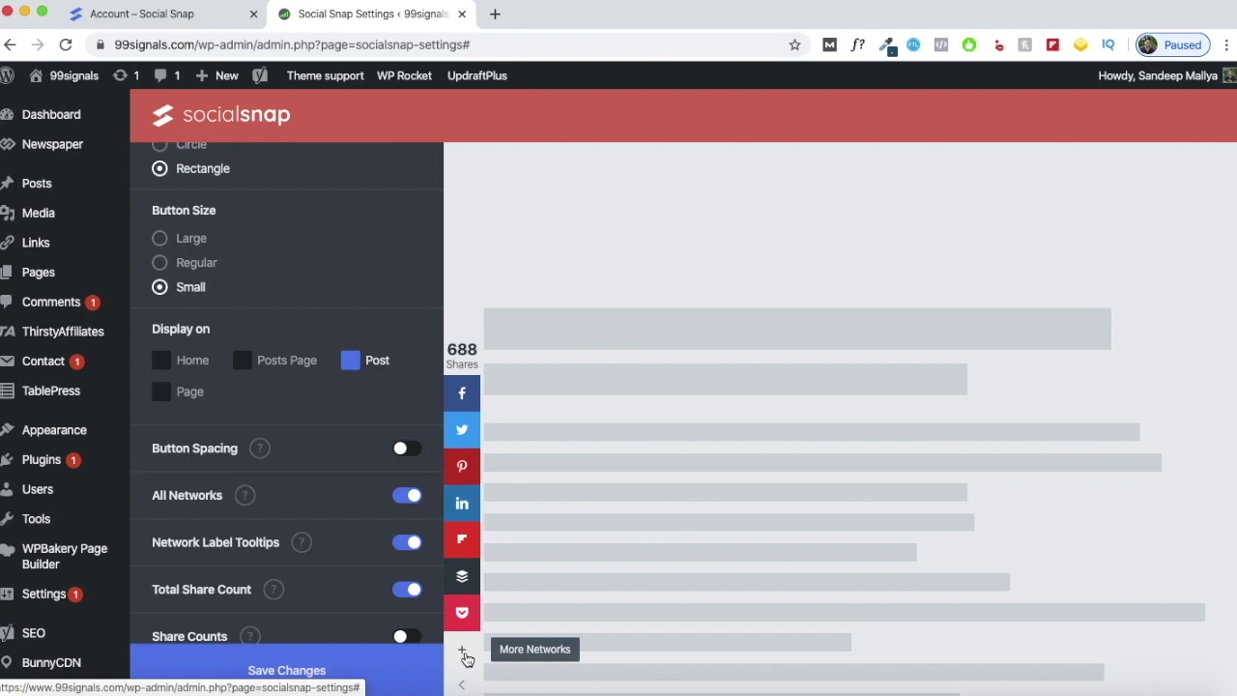
left_click(405, 502)
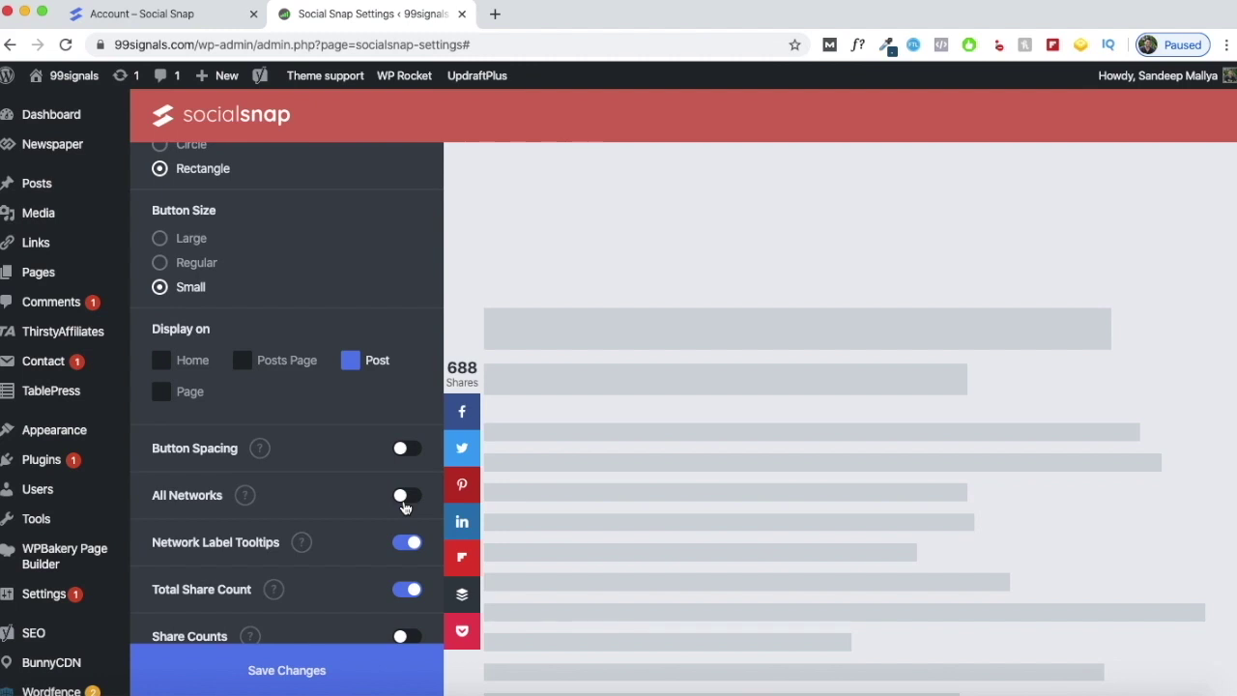
Step: Review the sidebar's share count and animation options, and try Custom Colors before switching it back off
scroll(405, 521, "down", 1)
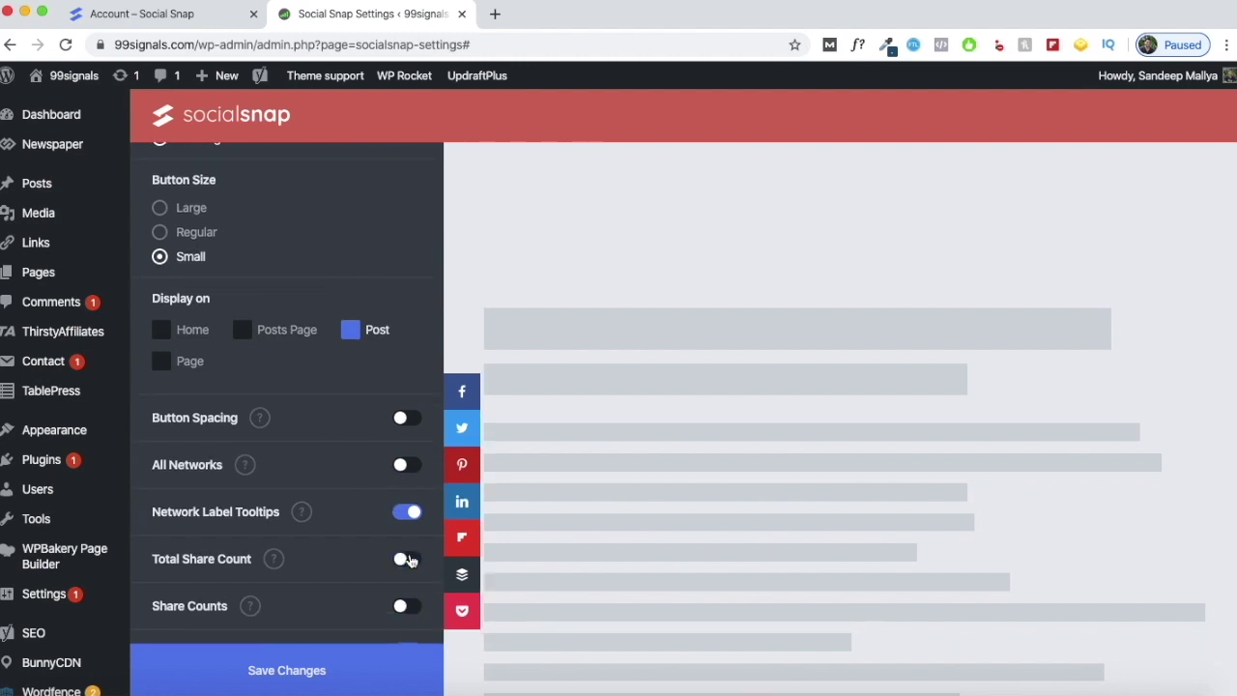
scroll(386, 560, "down", 3)
scroll(377, 564, "down", 2)
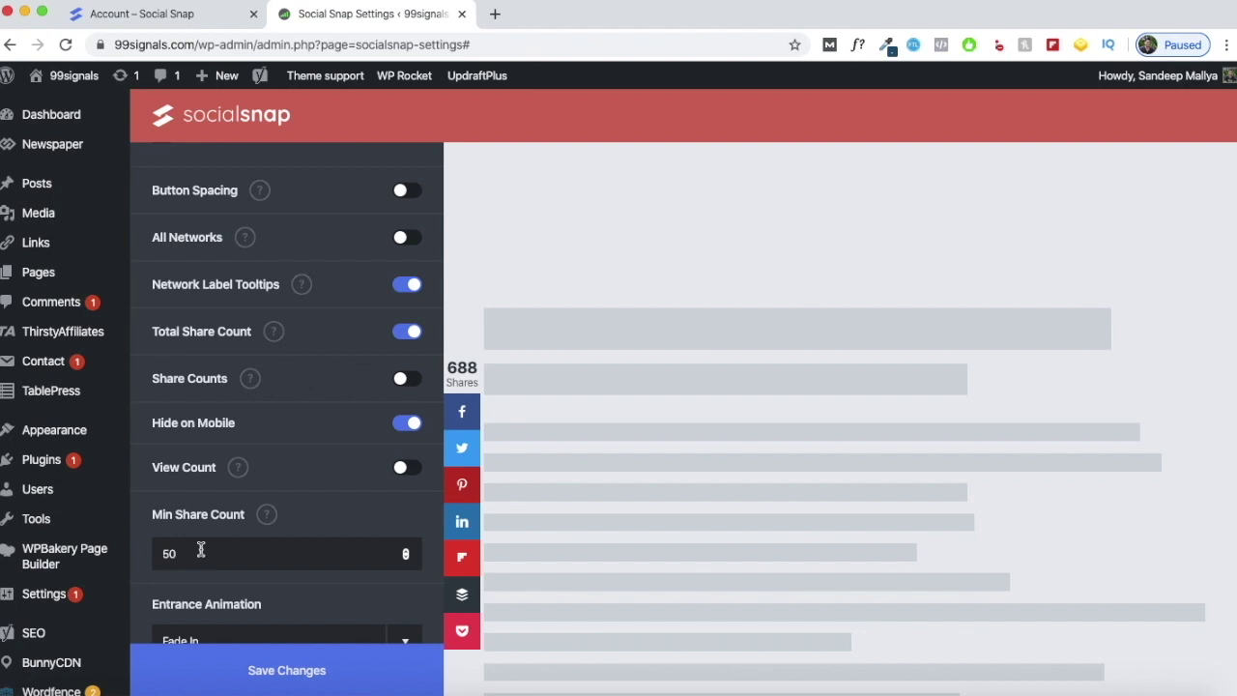
scroll(201, 550, "down", 5)
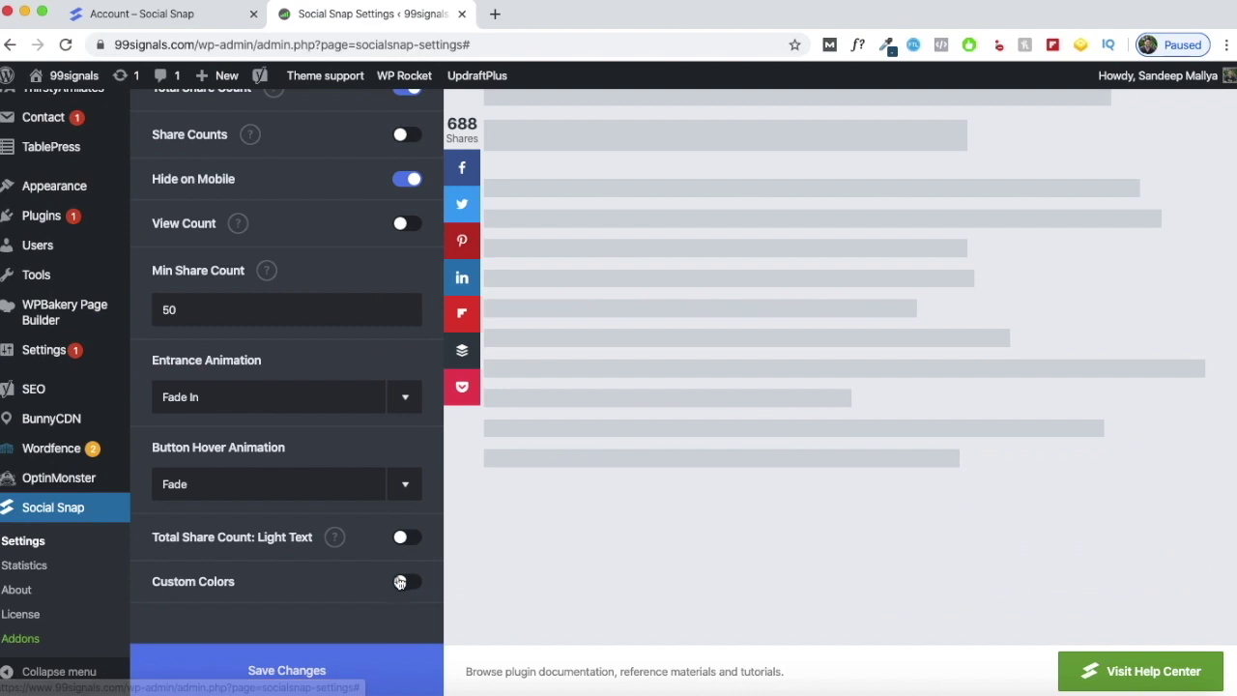
left_click(398, 582)
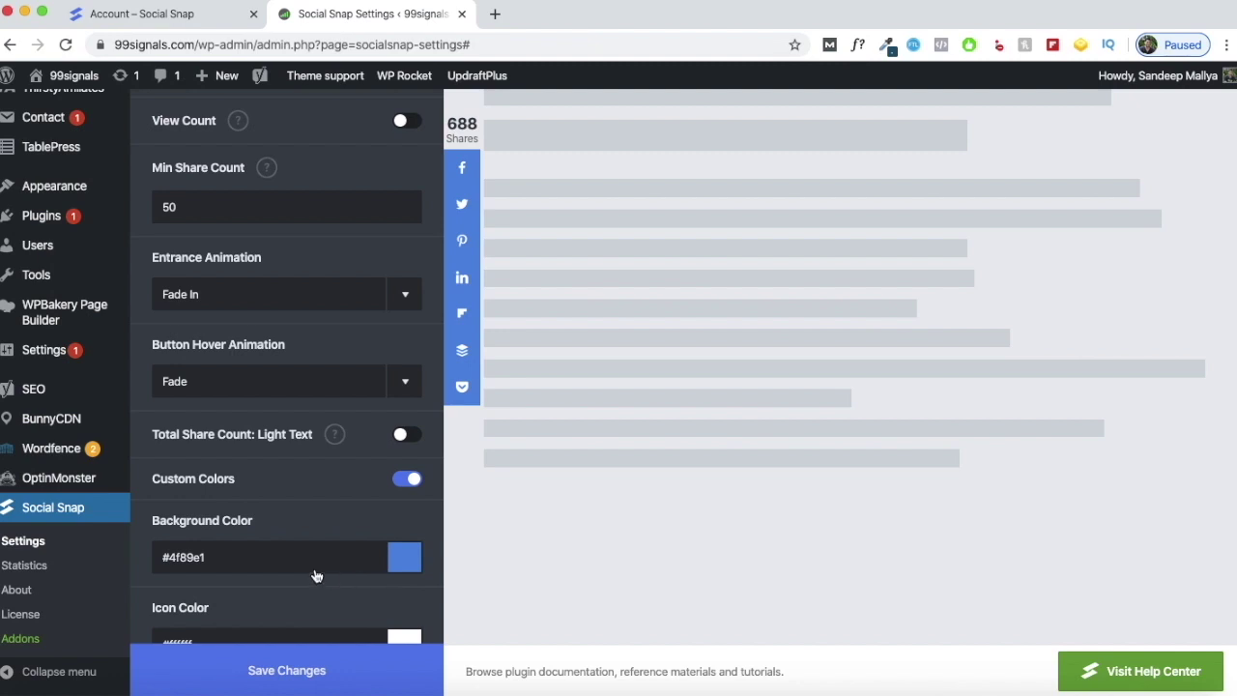
scroll(312, 579, "down", 5)
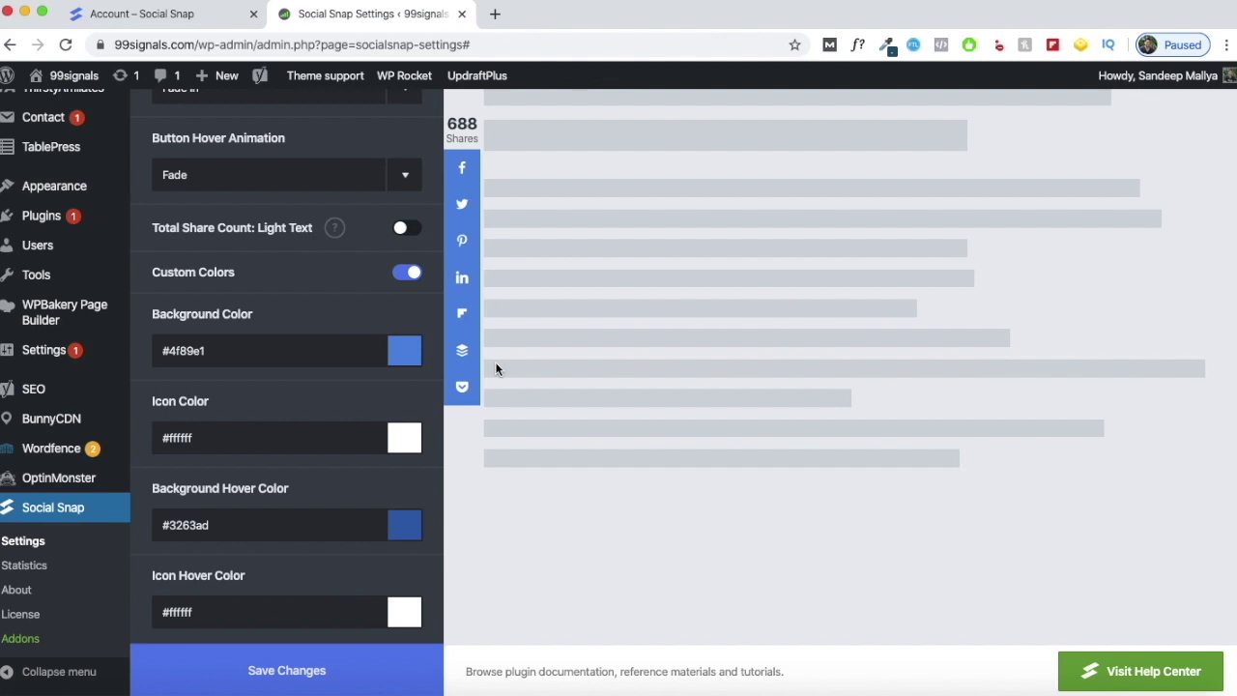
left_click(406, 273)
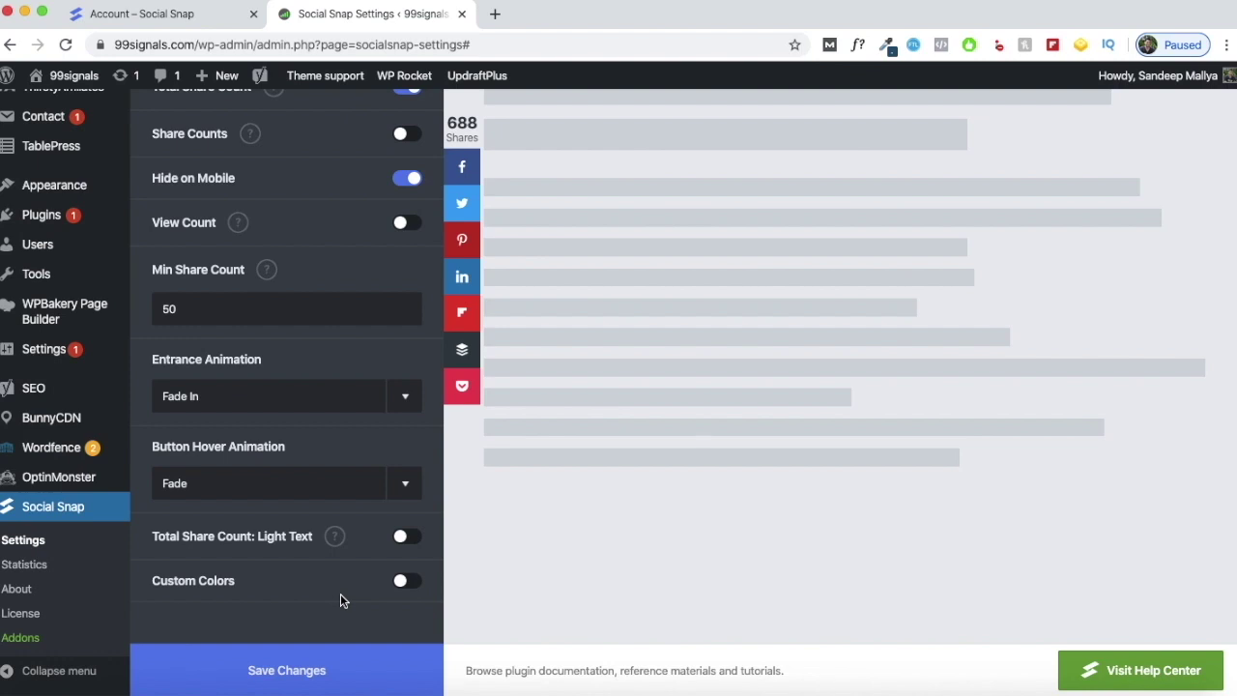
Step: Open the Inline Buttons settings under Social Sharing and enable inline buttons
scroll(346, 536, "up", 10)
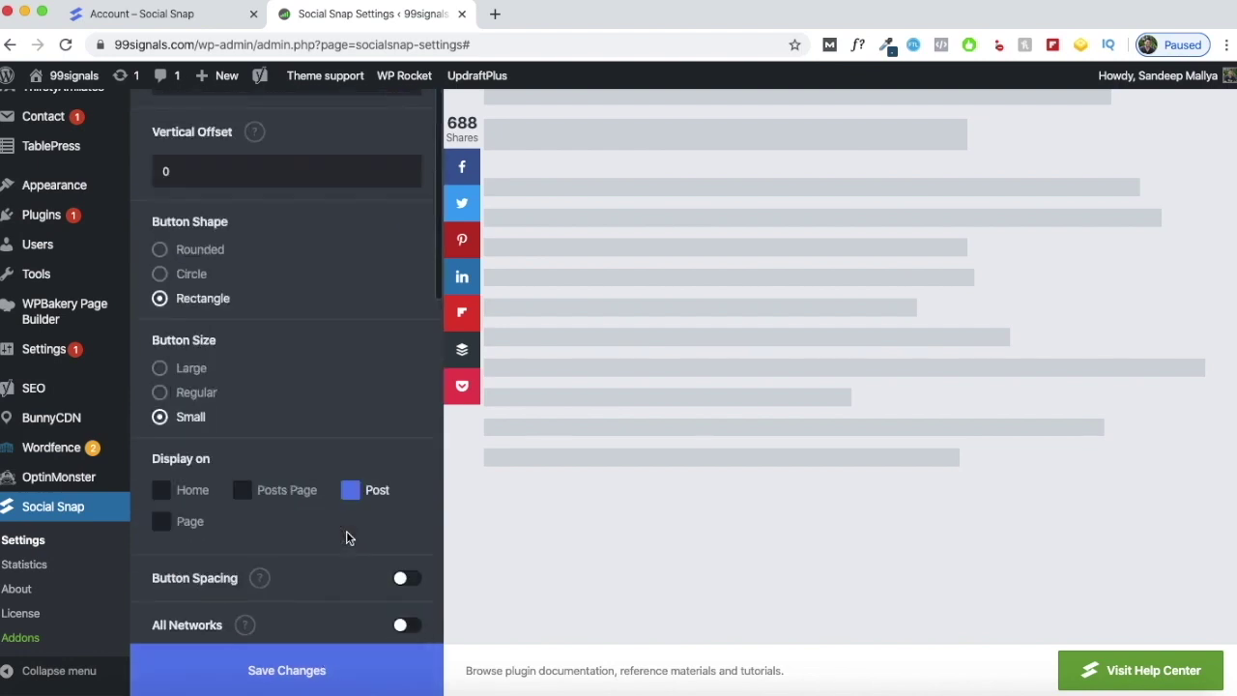
left_click(158, 175)
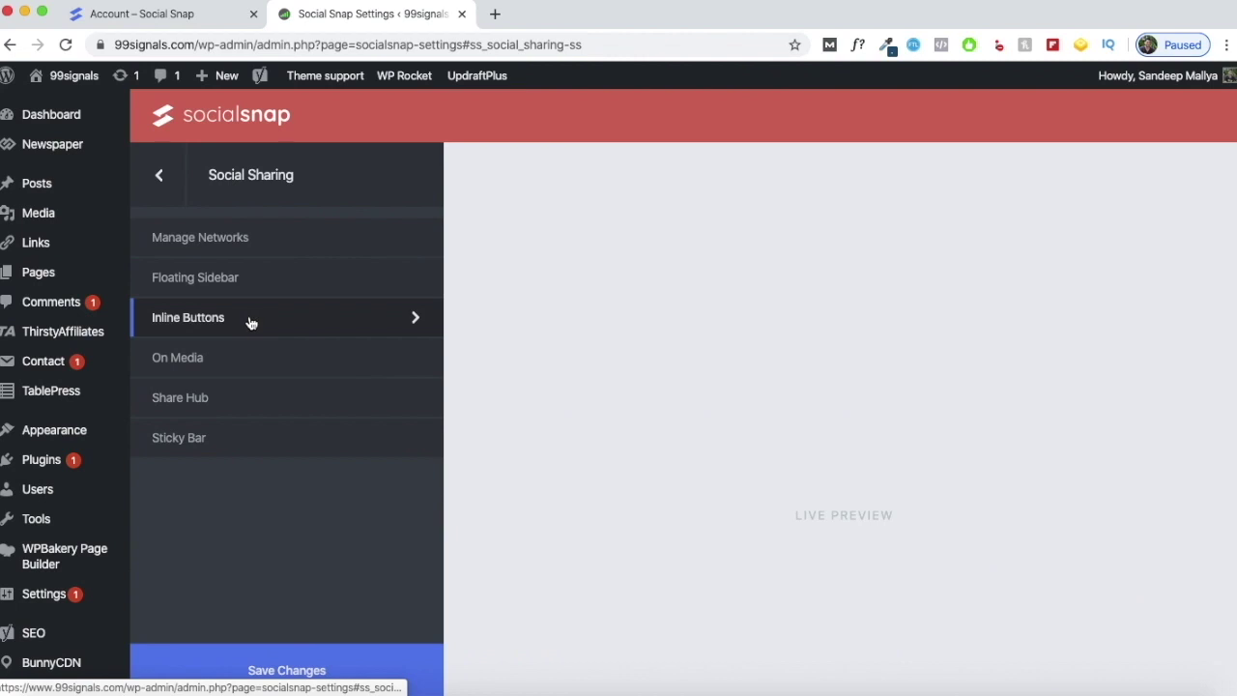
left_click(249, 323)
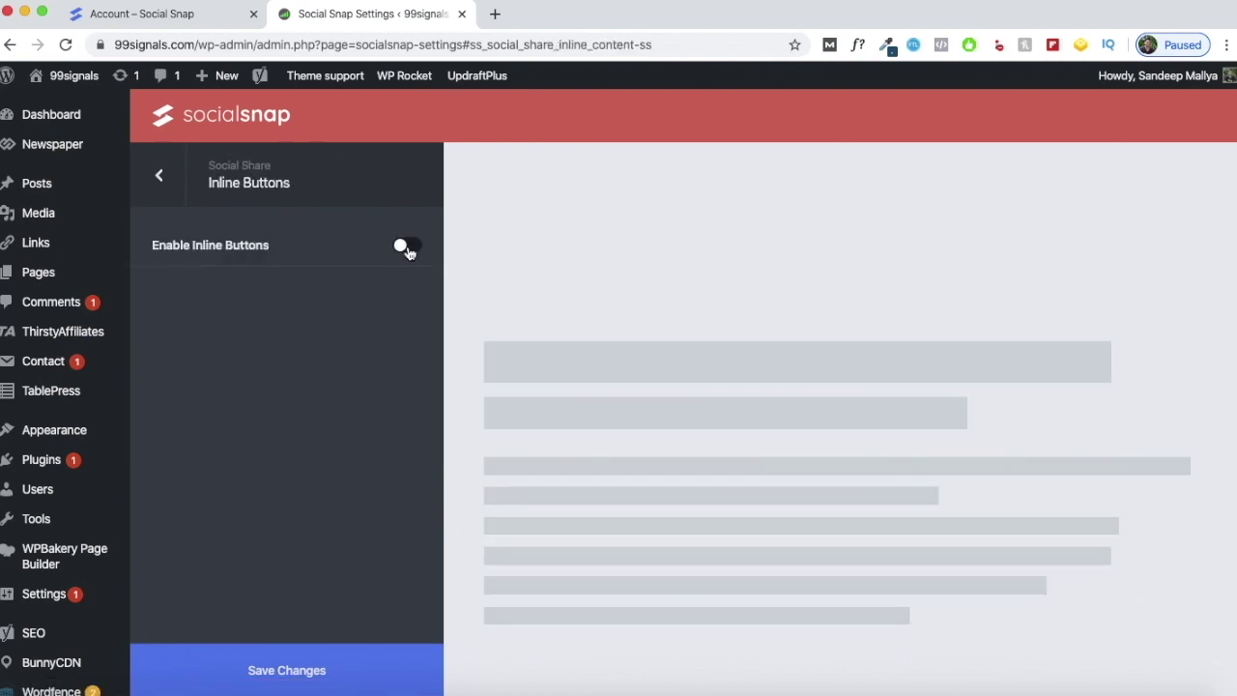
left_click(406, 248)
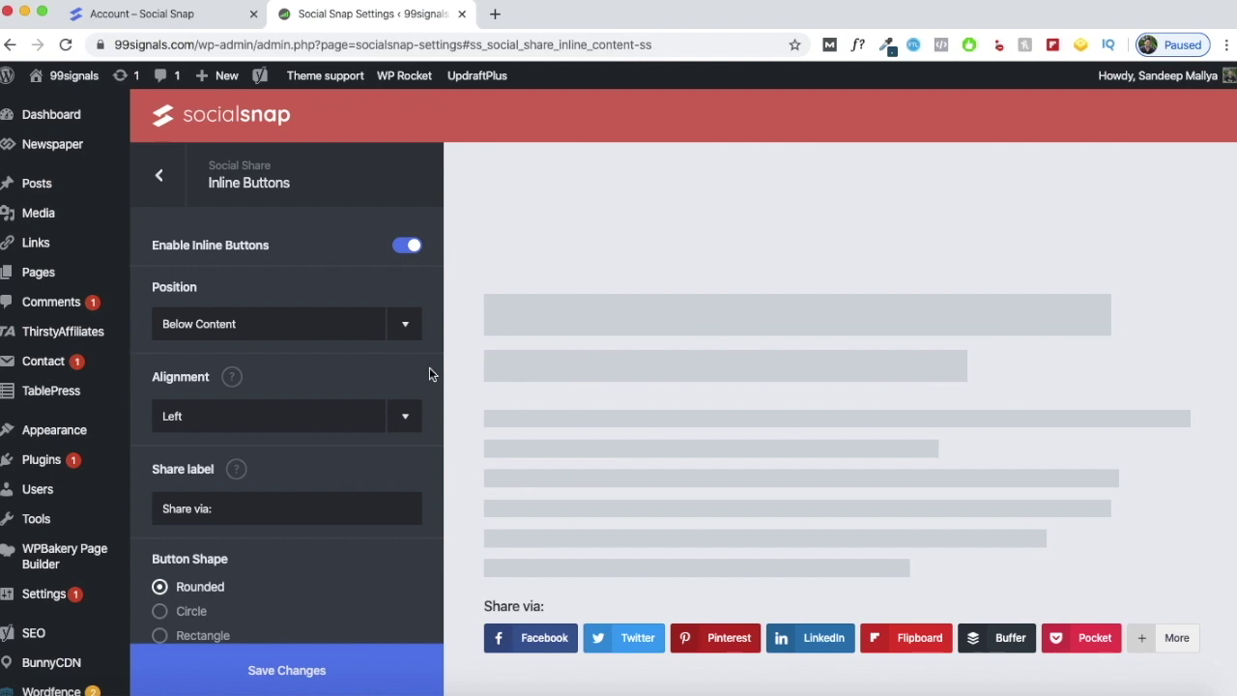
Step: Preview the inline buttons at the Above Content position, and set the position back to Below Content
left_click(353, 329)
left_click(331, 368)
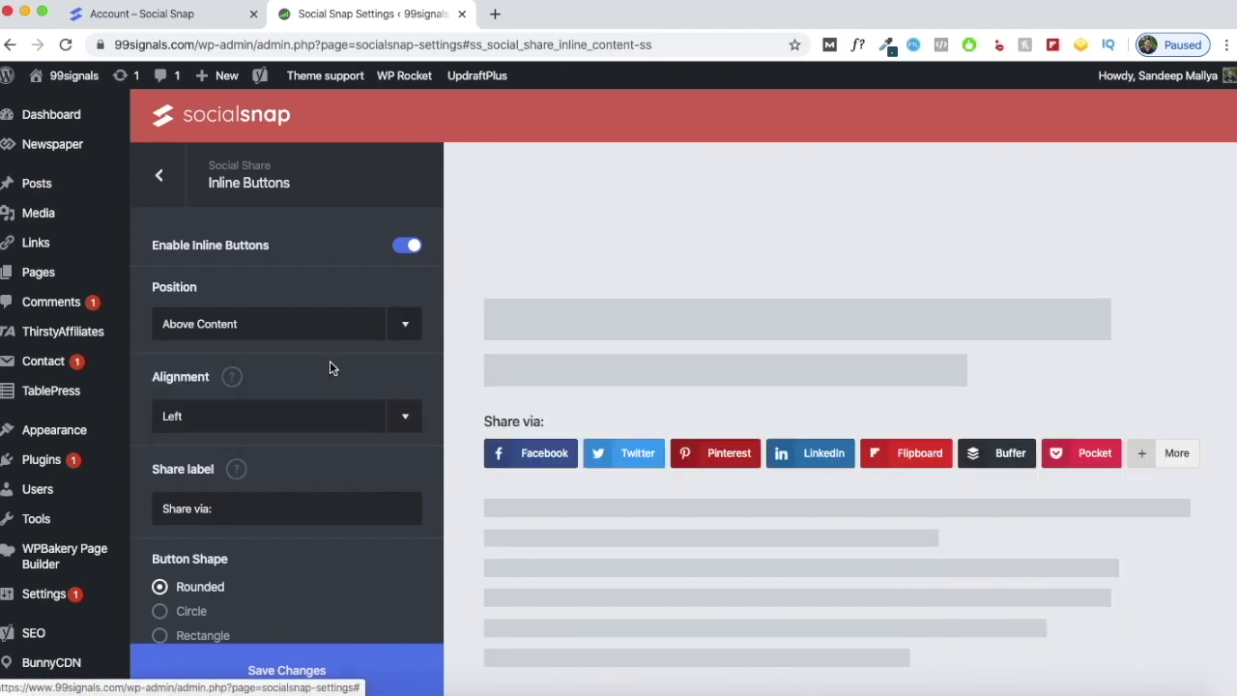
left_click(321, 335)
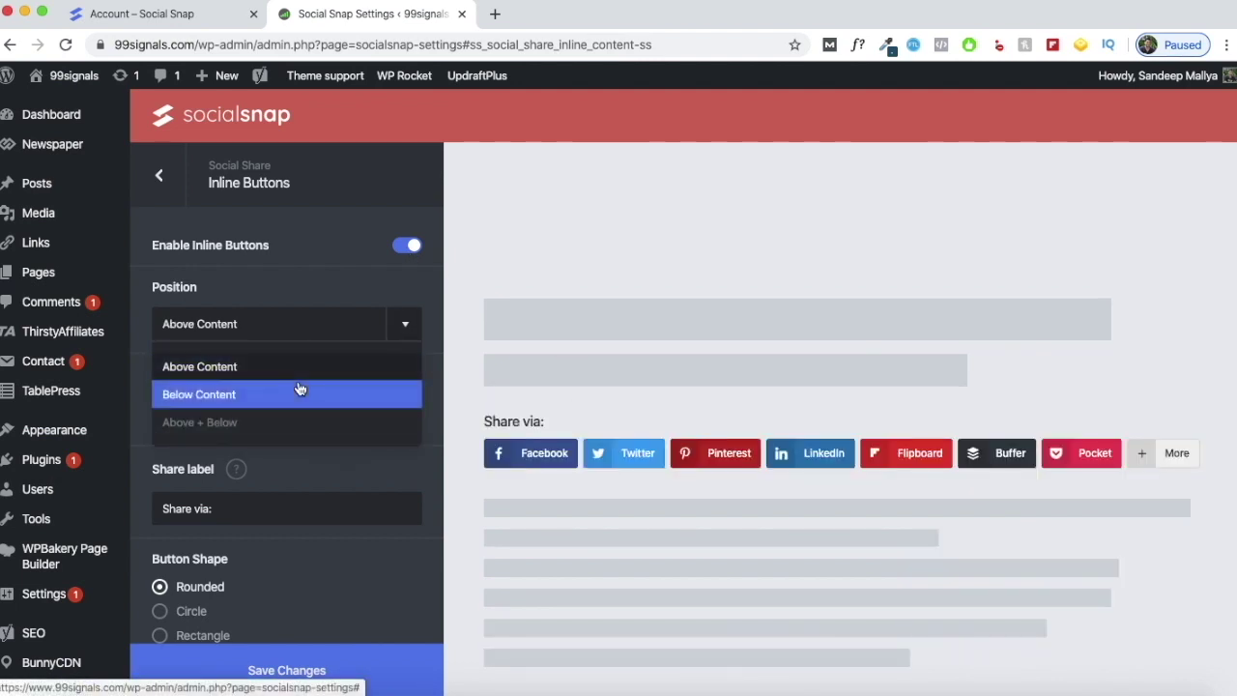
left_click(300, 393)
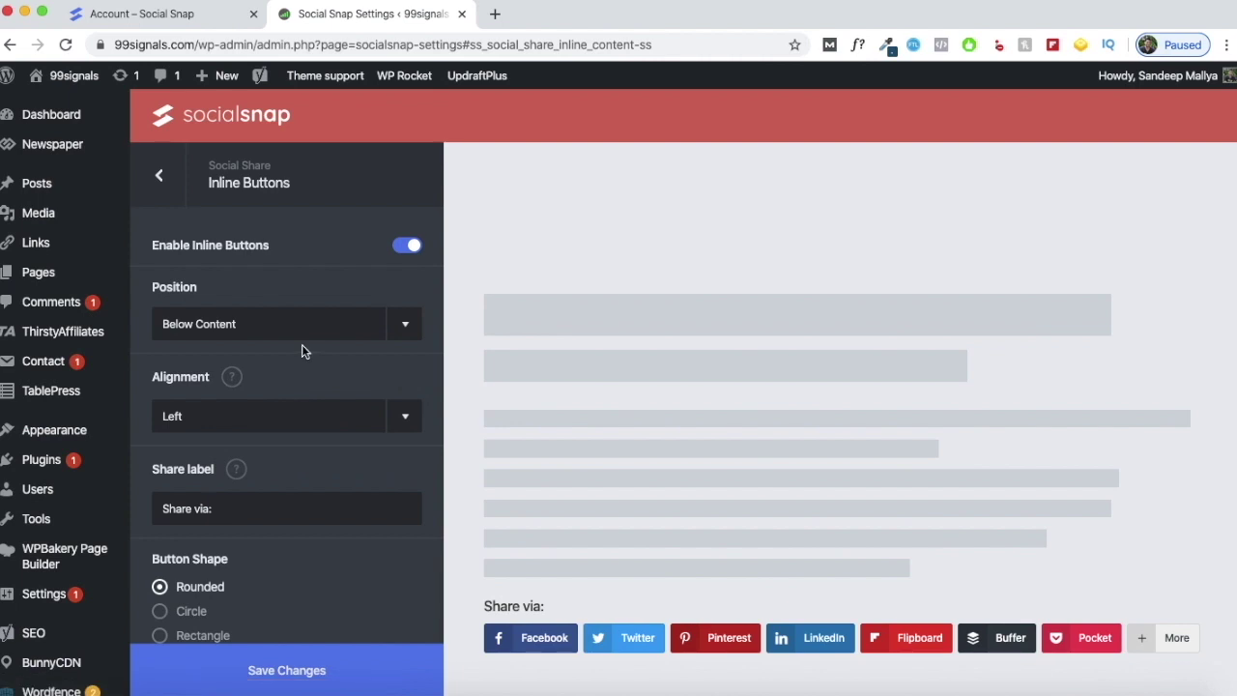
Step: Open the On Media settings and try the Share Buttons type before returning to Pinterest Button
scroll(301, 351, "down", 5)
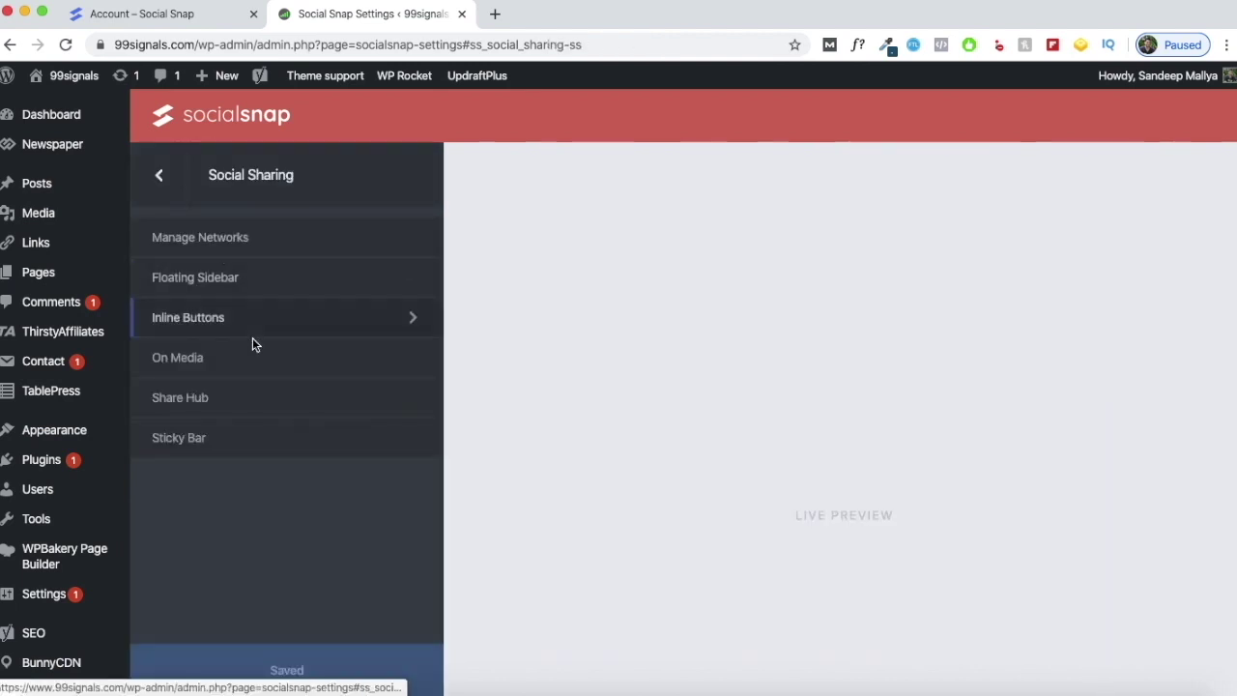
left_click(249, 356)
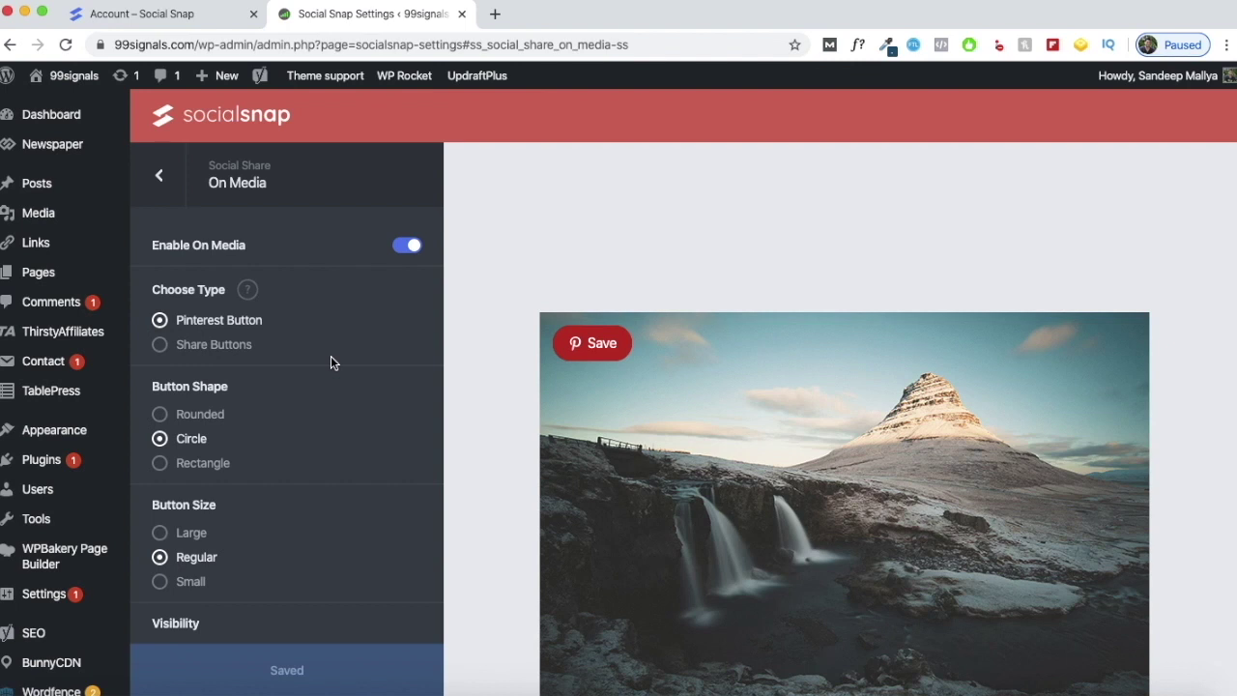
left_click(239, 358)
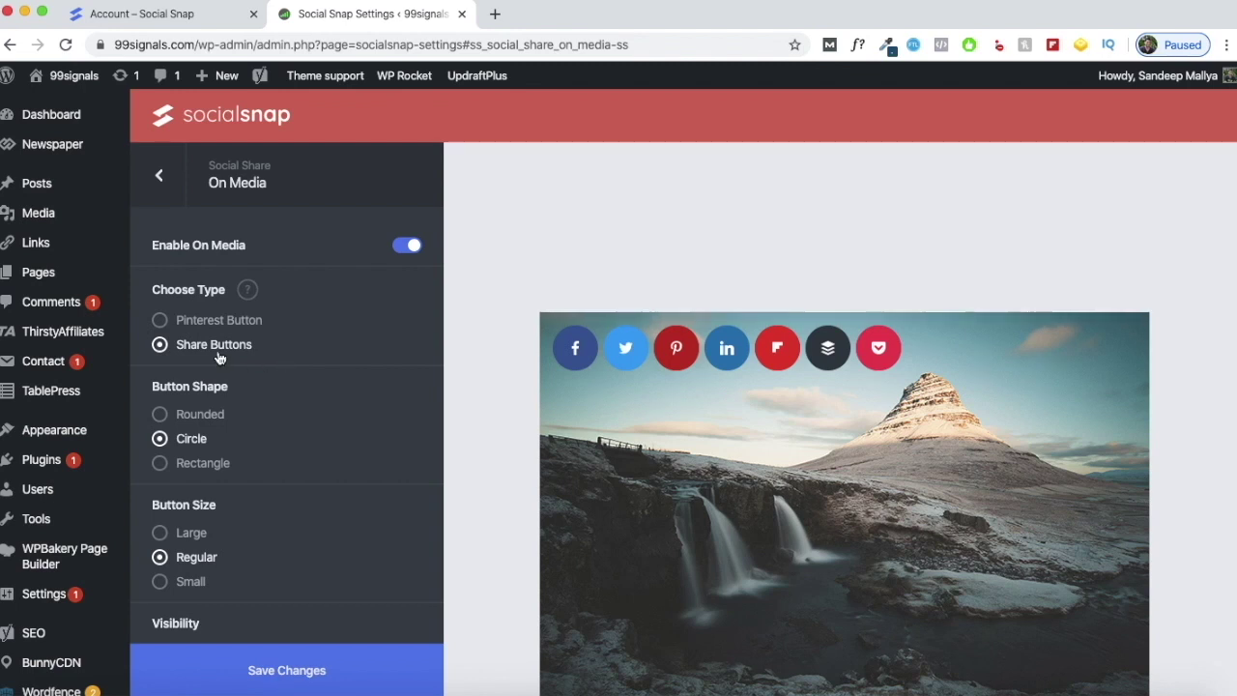
scroll(306, 372, "down", 6)
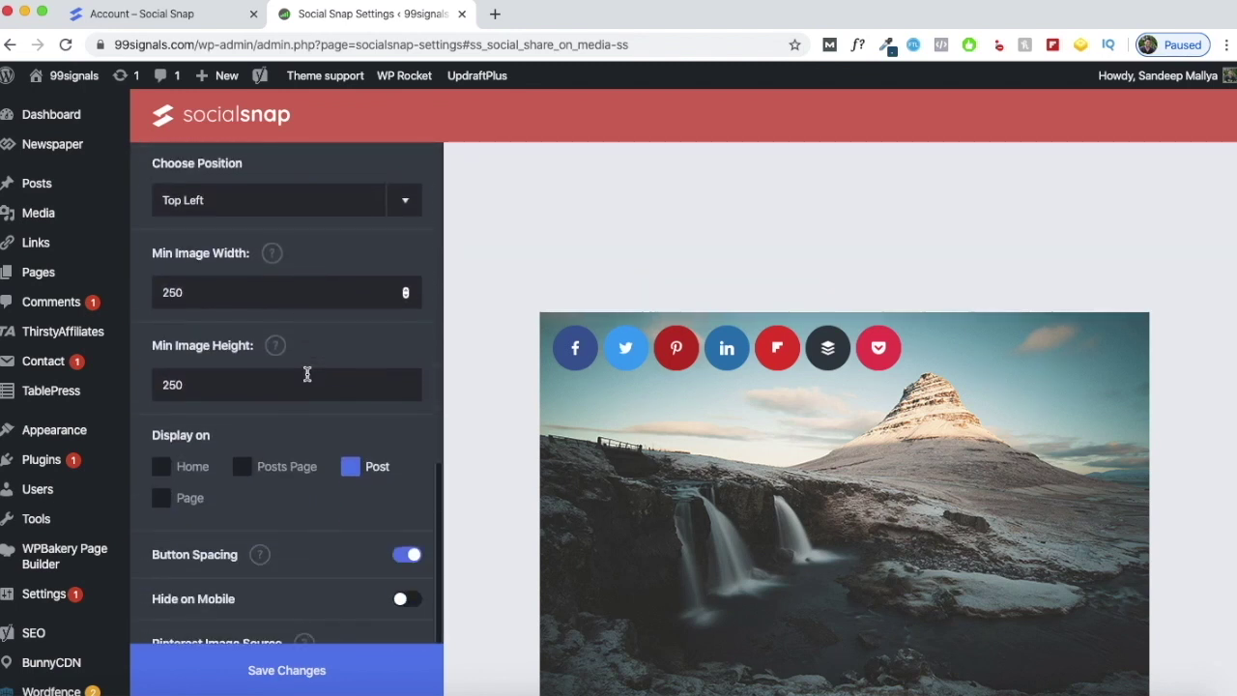
scroll(307, 374, "up", 8)
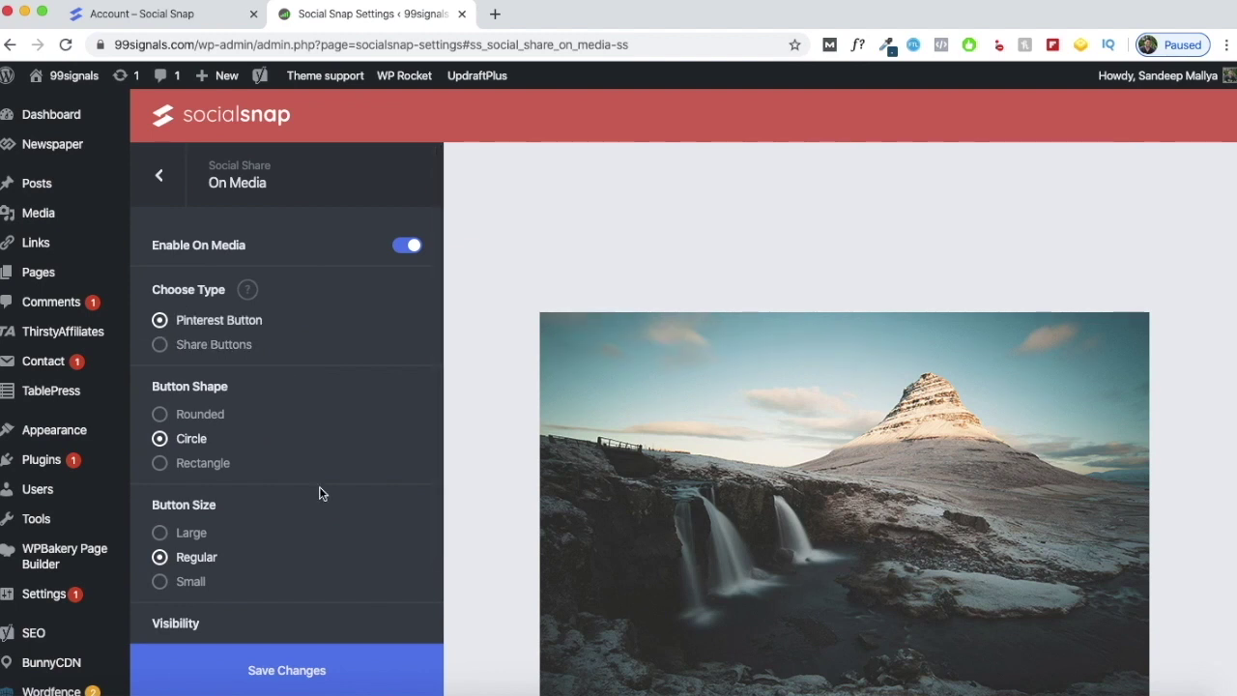
Step: Try the Always Visible setting for the on-media Pinterest button, and set its visibility back to On Hover
scroll(319, 493, "down", 3)
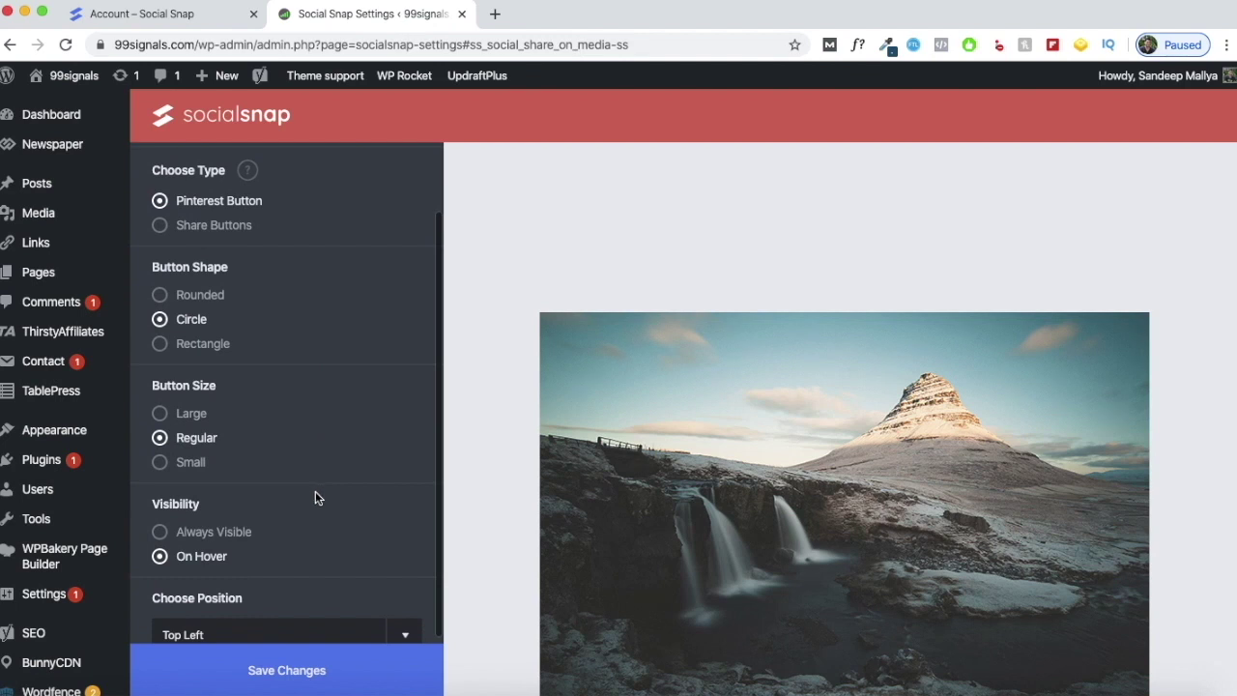
left_click(256, 537)
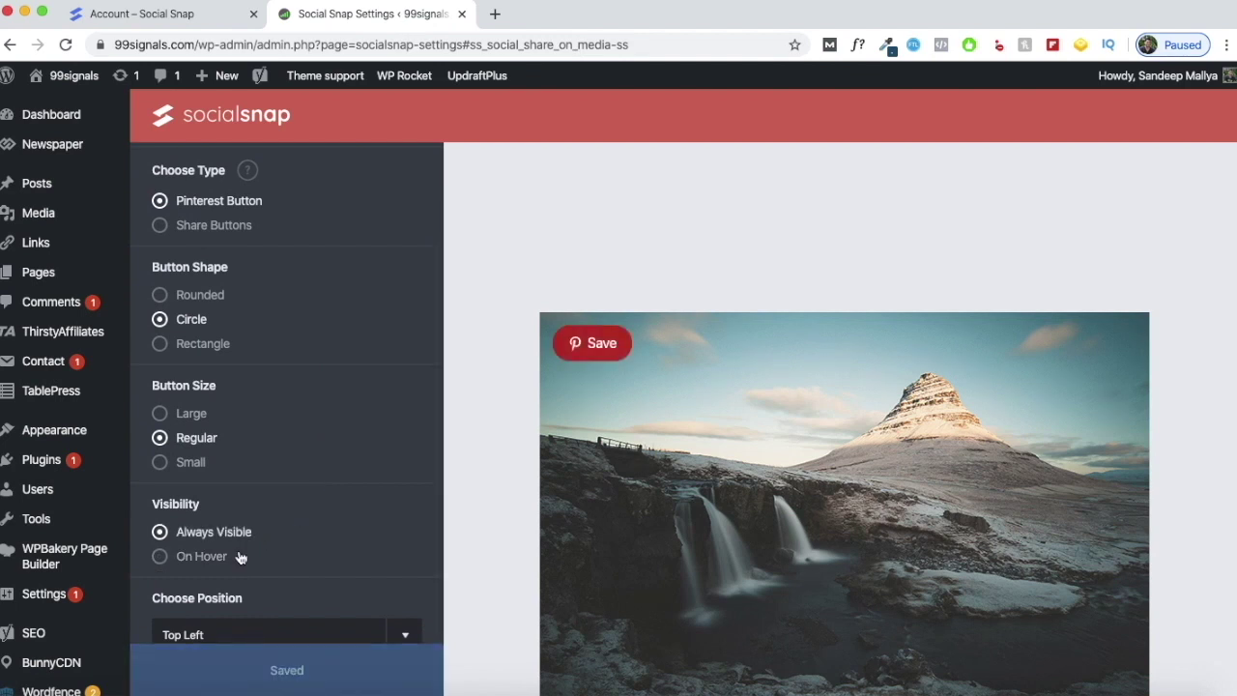
left_click(222, 560)
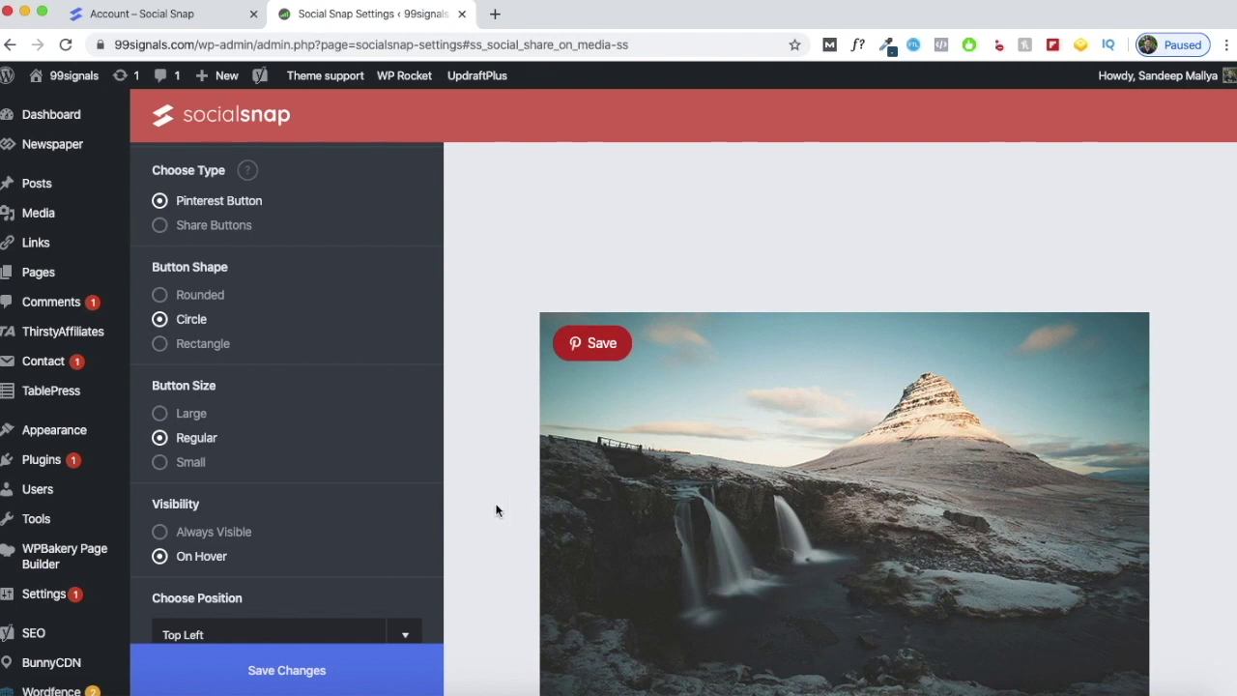
Step: Examine the remaining On Media options, from button shape to position, minimum image size and display locations, and return to the Social Sharing list
scroll(383, 521, "down", 1)
scroll(383, 521, "down", 1)
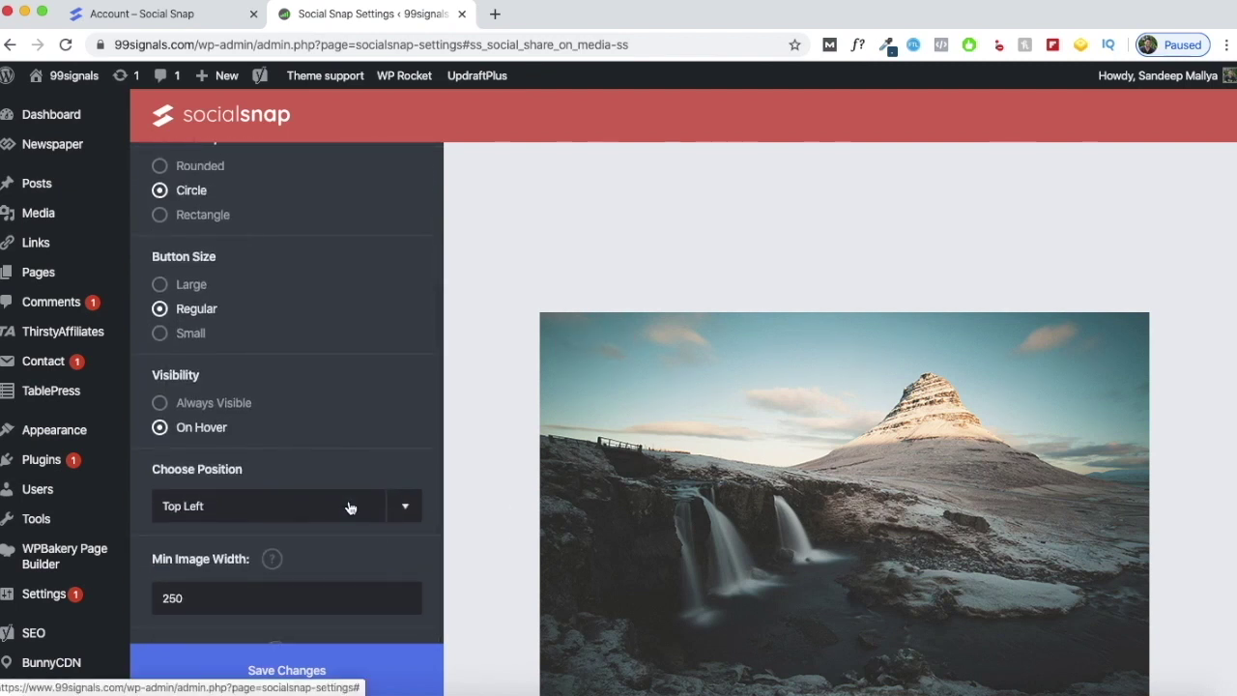
scroll(350, 509, "down", 5)
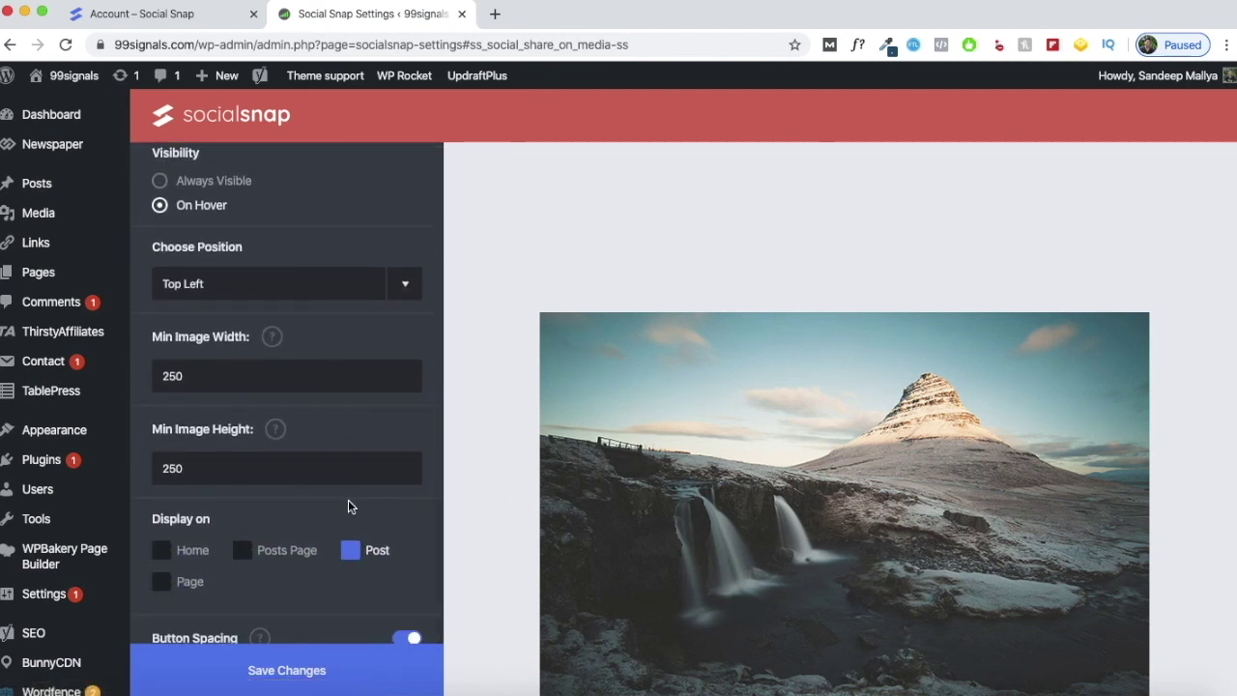
scroll(258, 519, "up", 7)
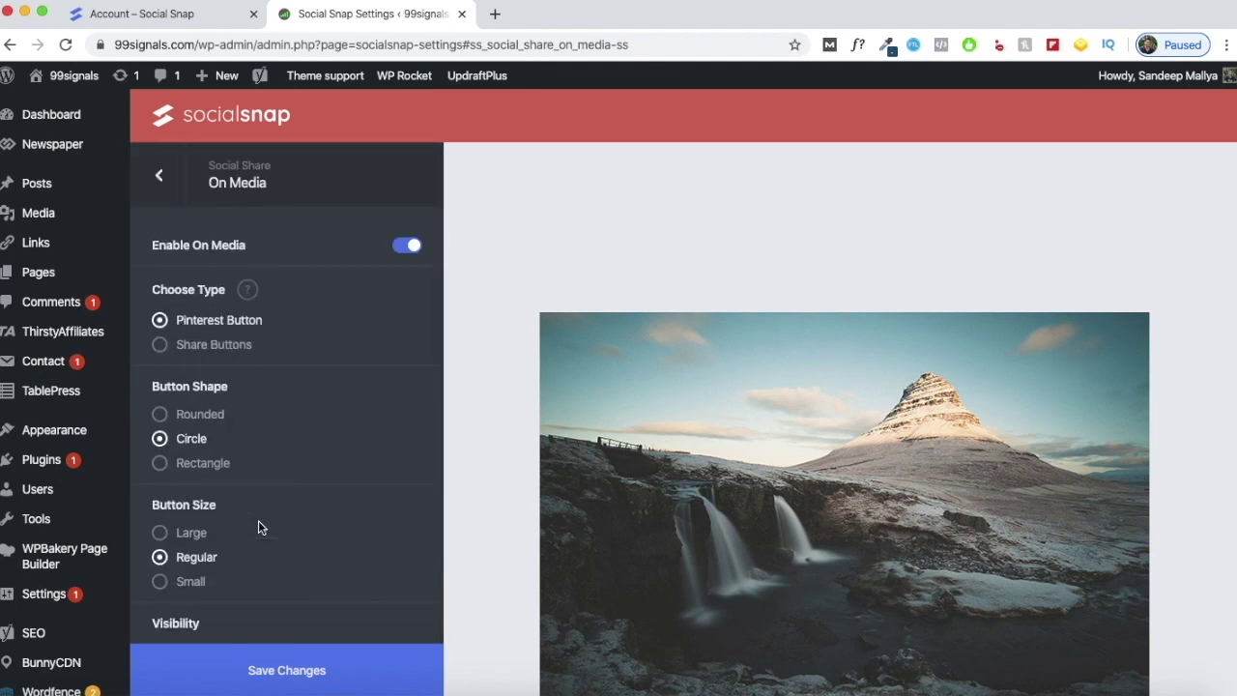
scroll(258, 520, "down", 7)
scroll(293, 422, "up", 7)
left_click(158, 174)
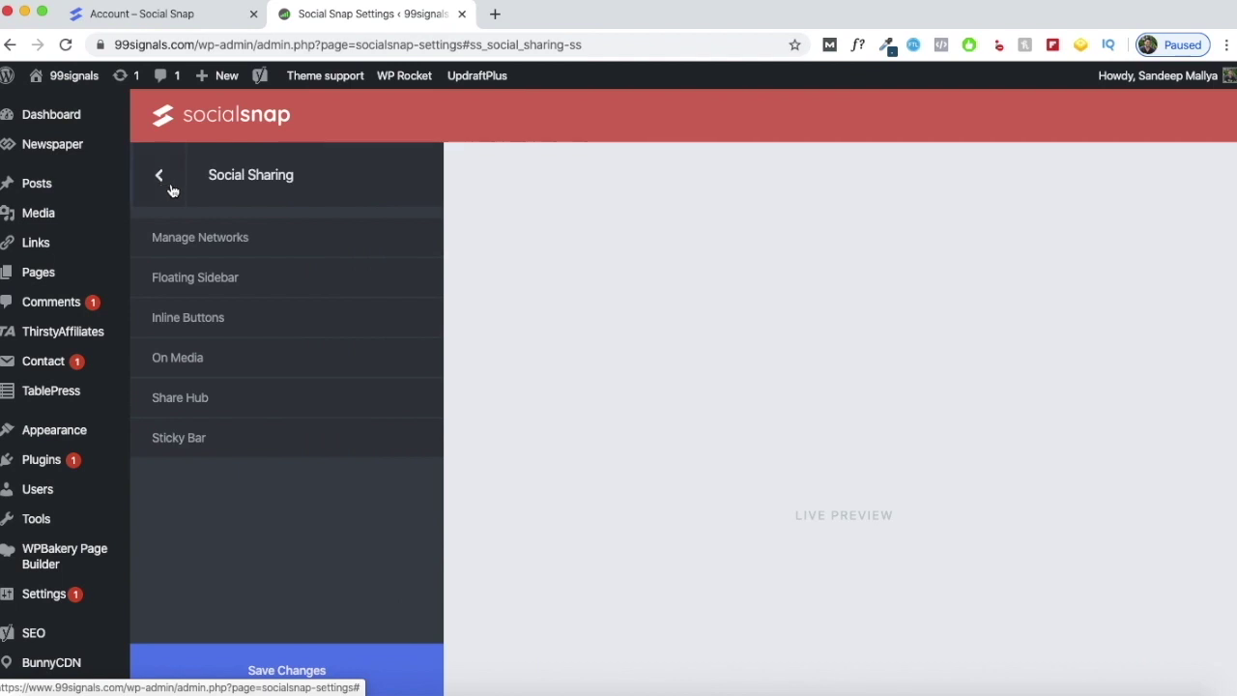
Step: Try enabling the Share Hub to preview its floating share button, turn it off again, and return to the Social Sharing list
left_click(331, 405)
left_click(407, 246)
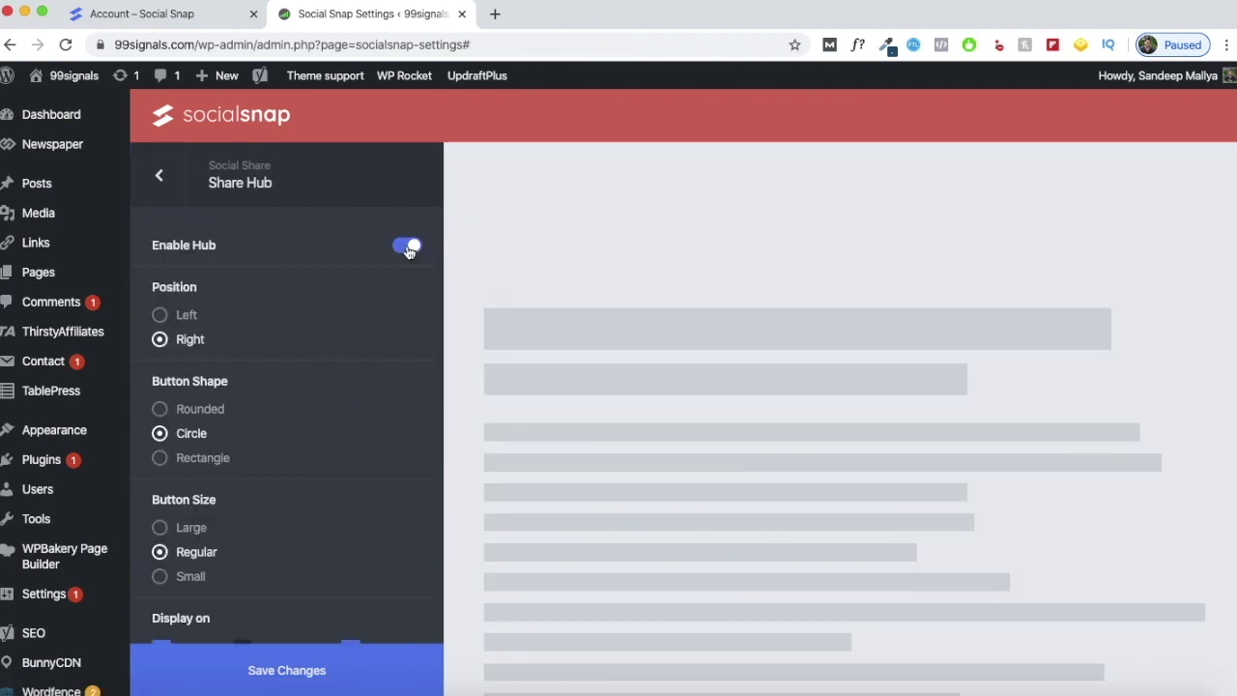
left_click(407, 247)
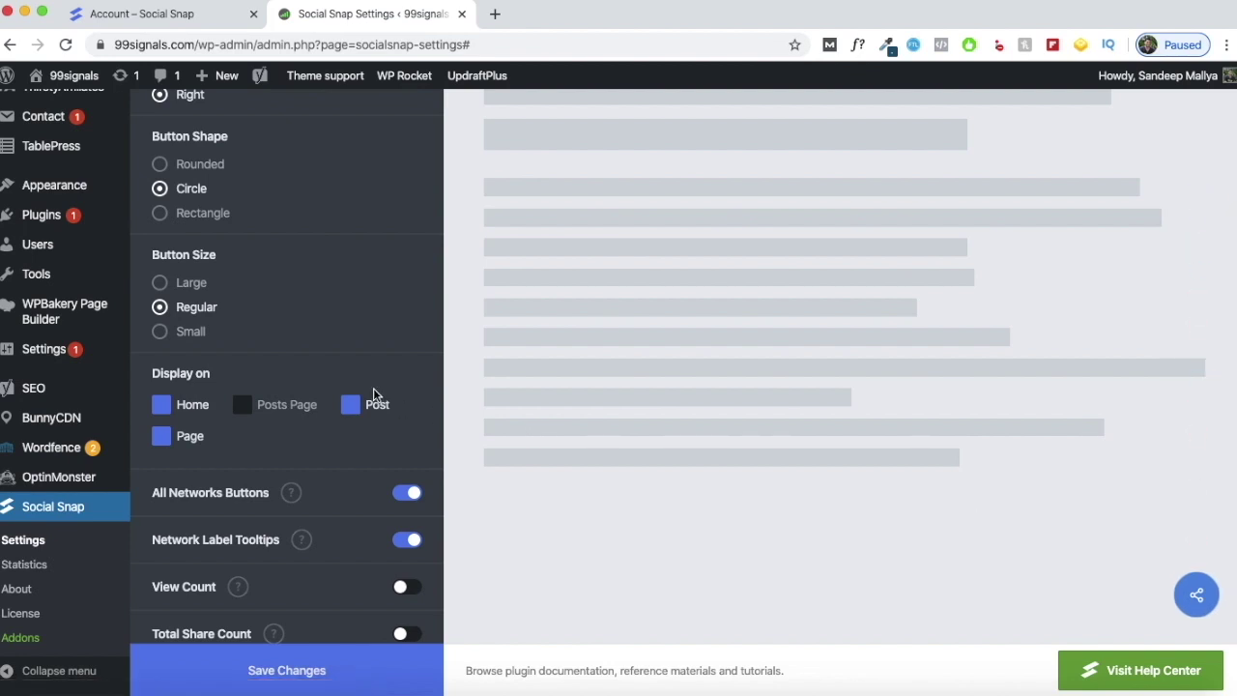
scroll(375, 394, "up", 1)
scroll(375, 394, "up", 4)
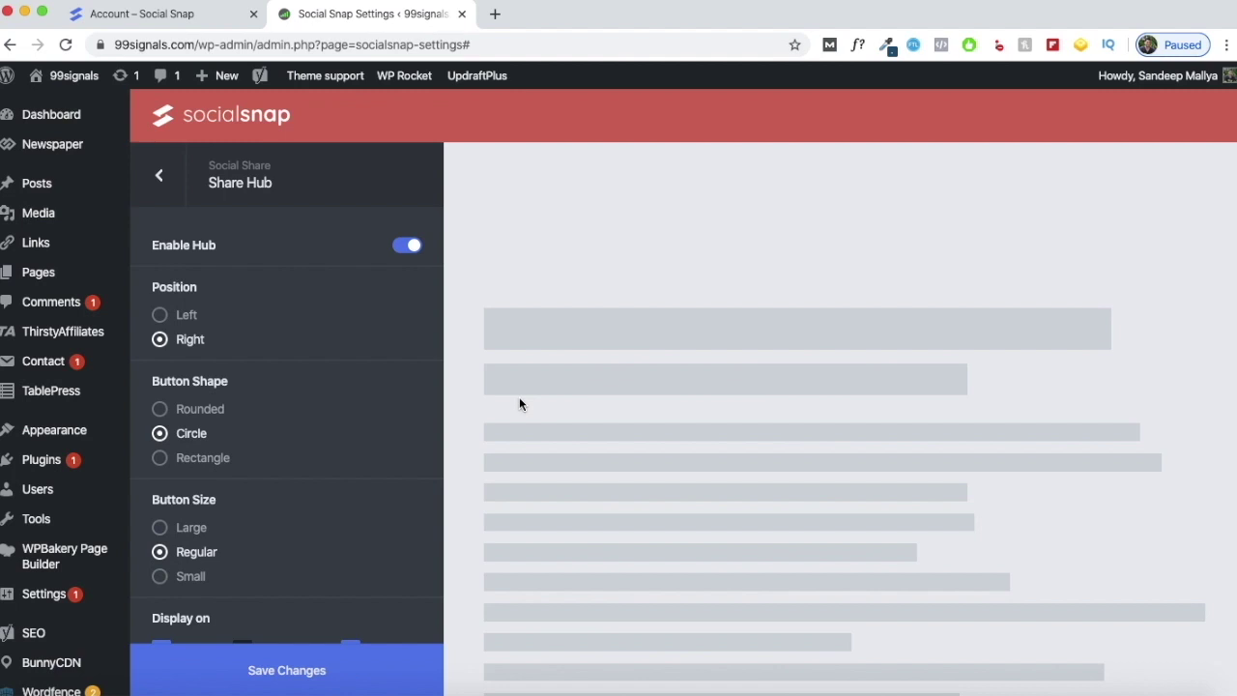
left_click(405, 248)
left_click(159, 193)
Step: Open the Sticky Bar settings, enable the sticky bar, and check its share buttons in the live preview
left_click(233, 417)
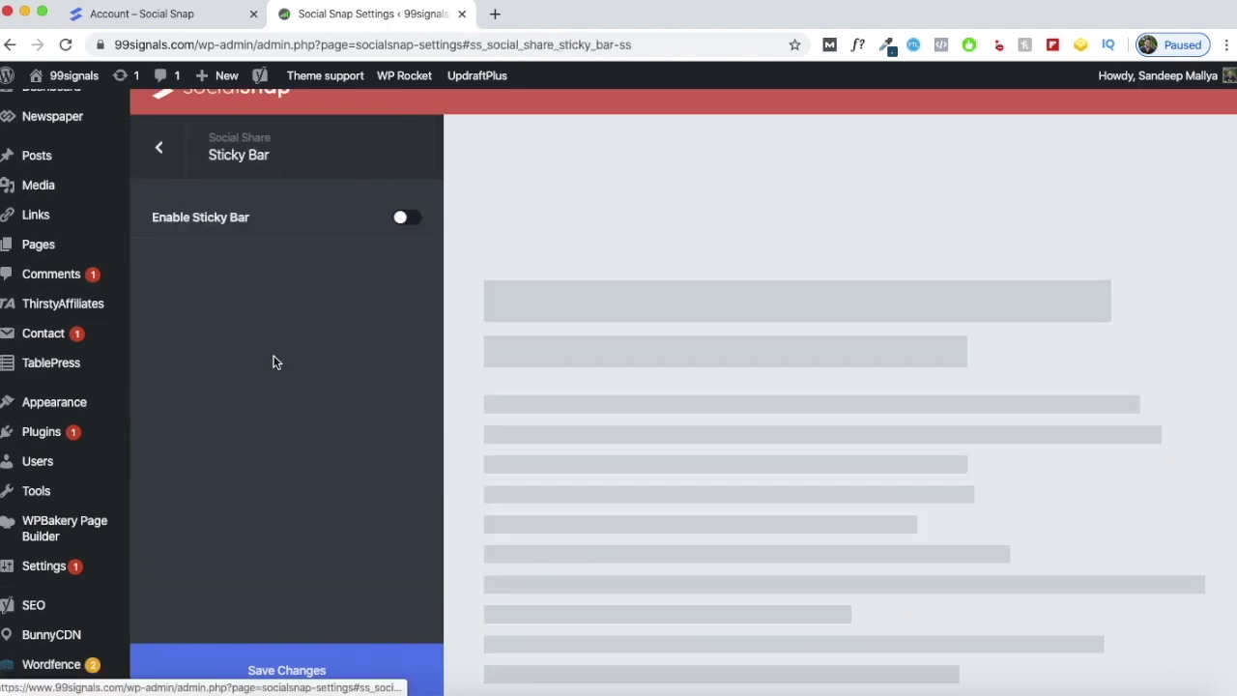
left_click(402, 220)
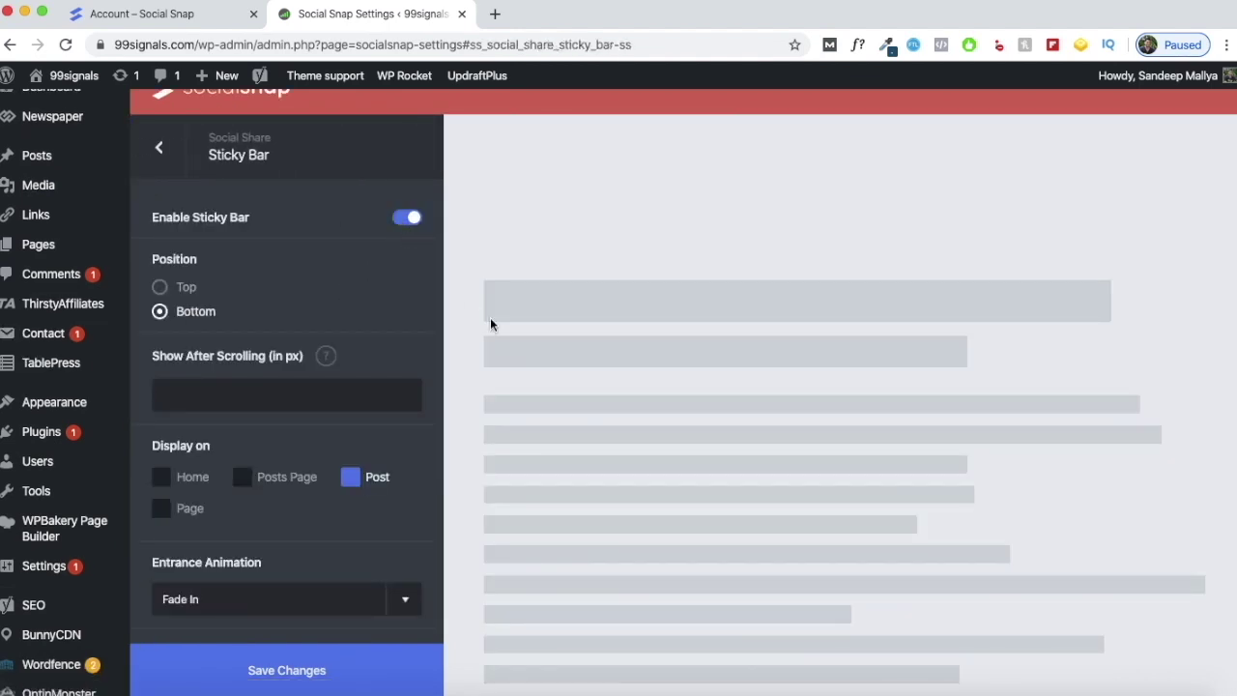
scroll(545, 353, "down", 5)
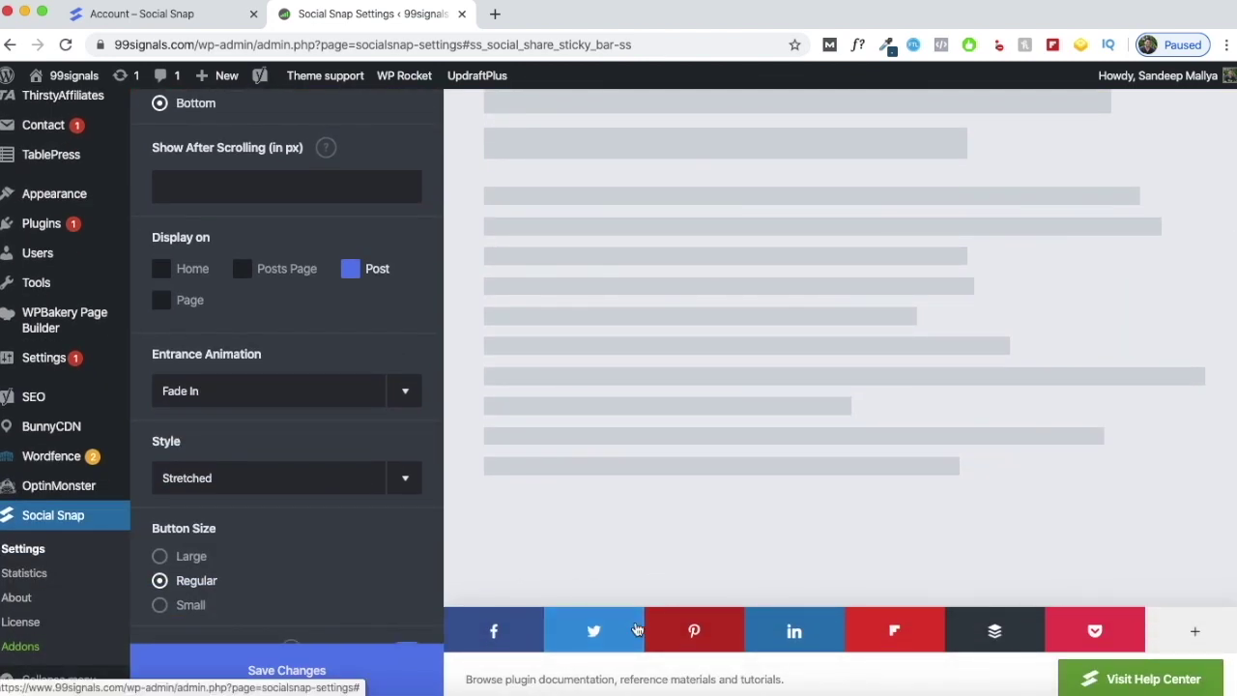
scroll(390, 412, "up", 5)
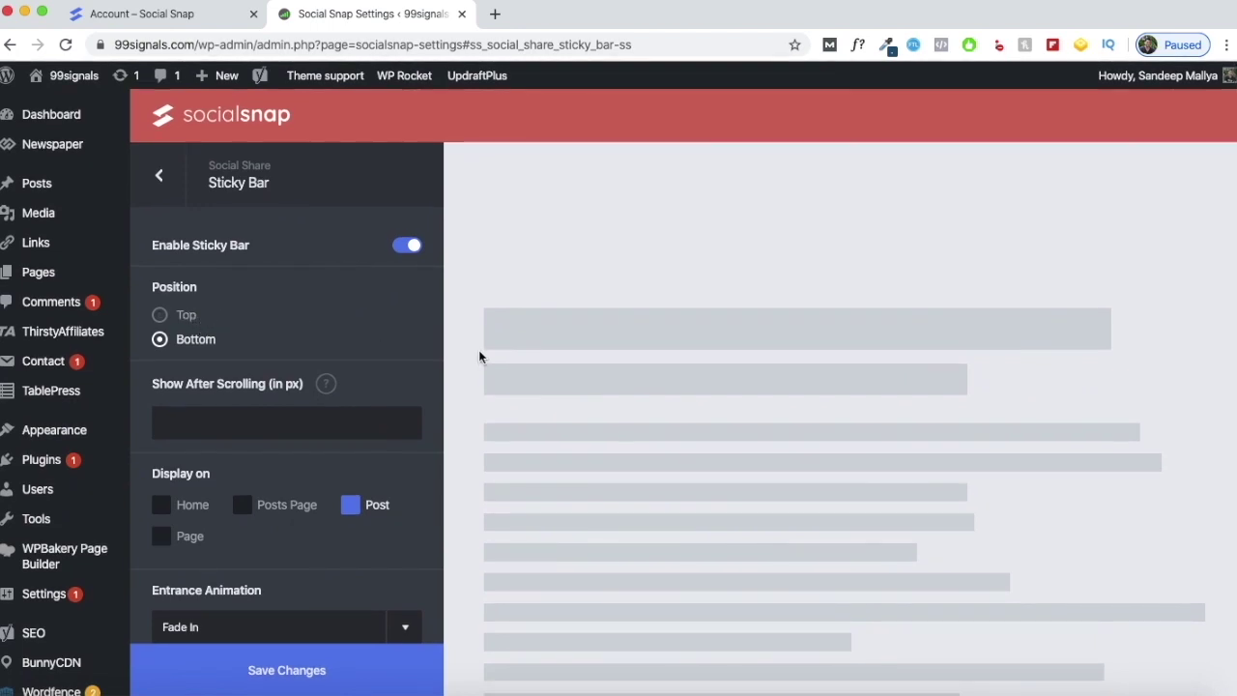
scroll(656, 454, "down", 3)
scroll(656, 454, "down", 1)
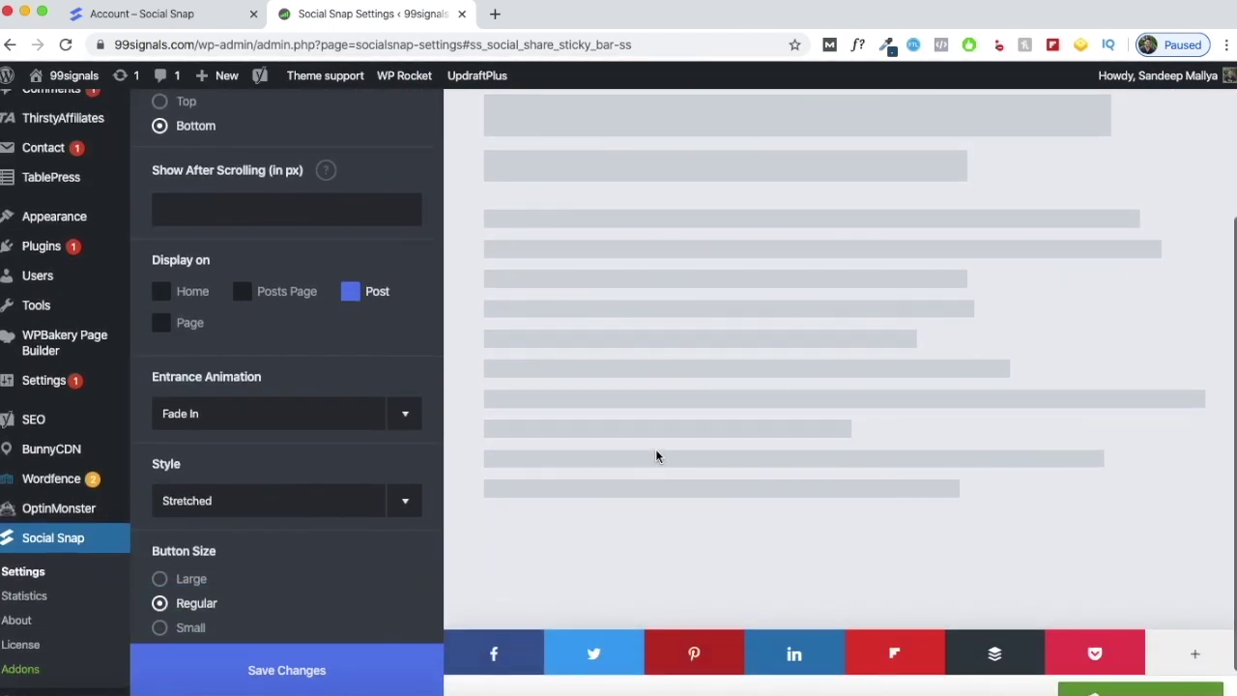
scroll(656, 454, "up", 4)
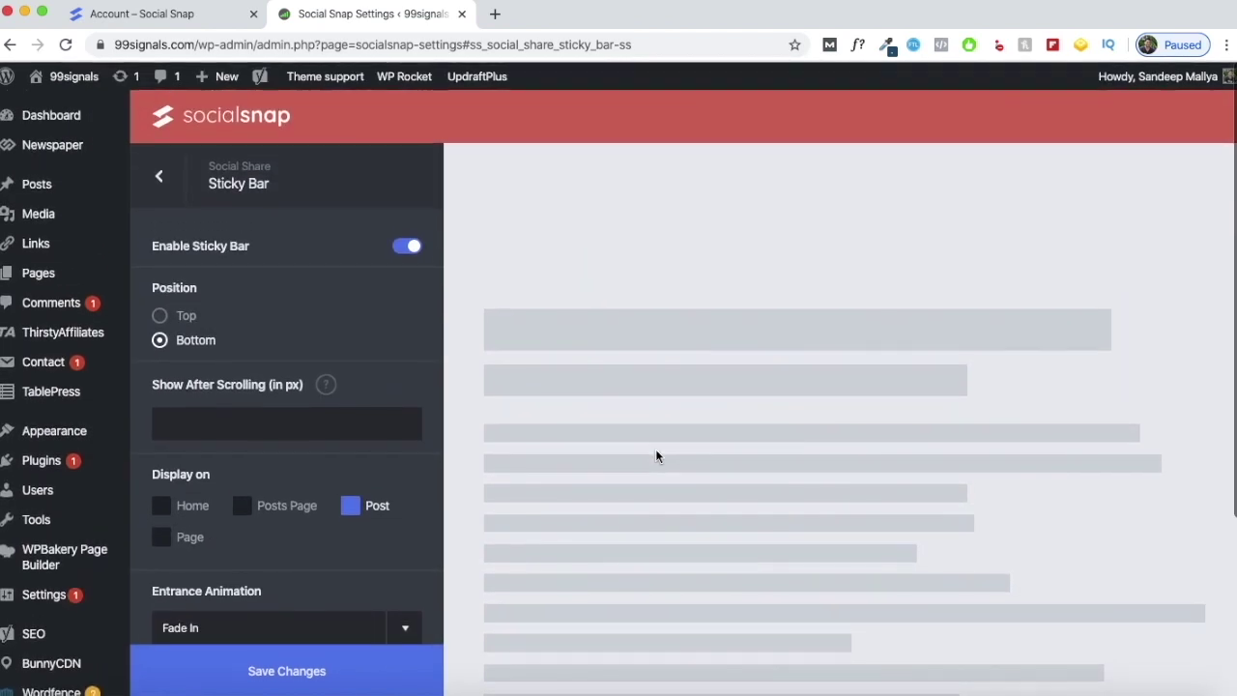
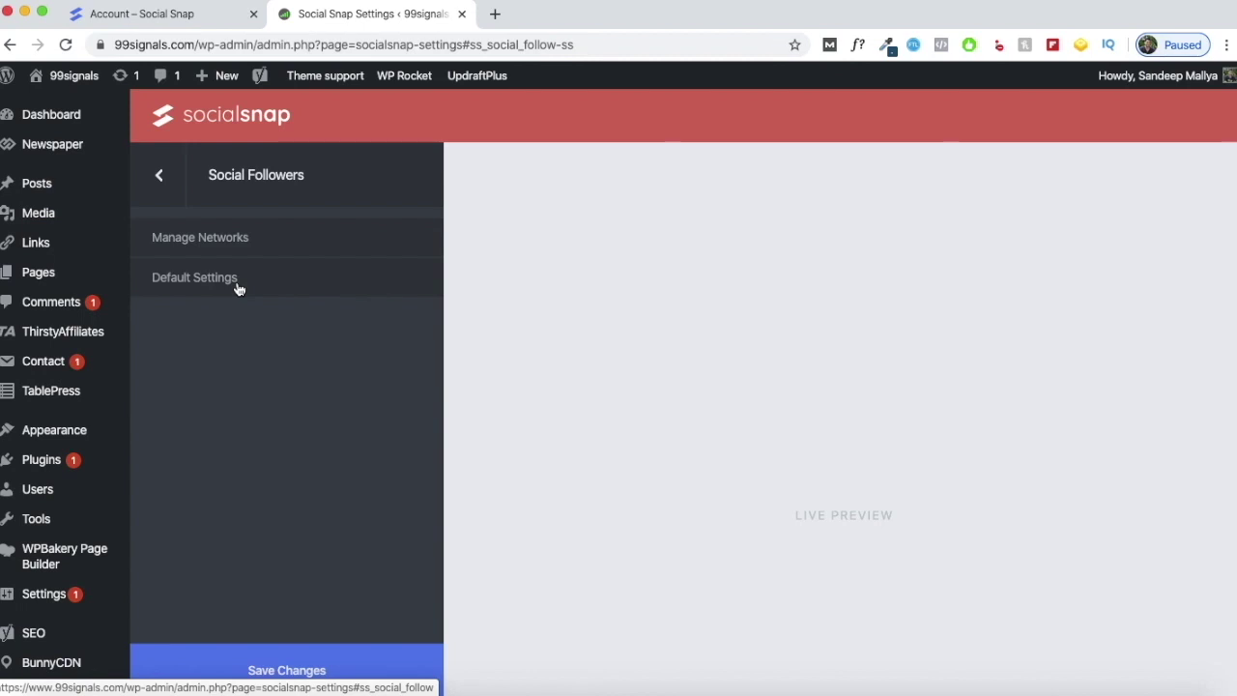
Step: View the Default Settings for Social Followers and return to the main settings list
left_click(238, 288)
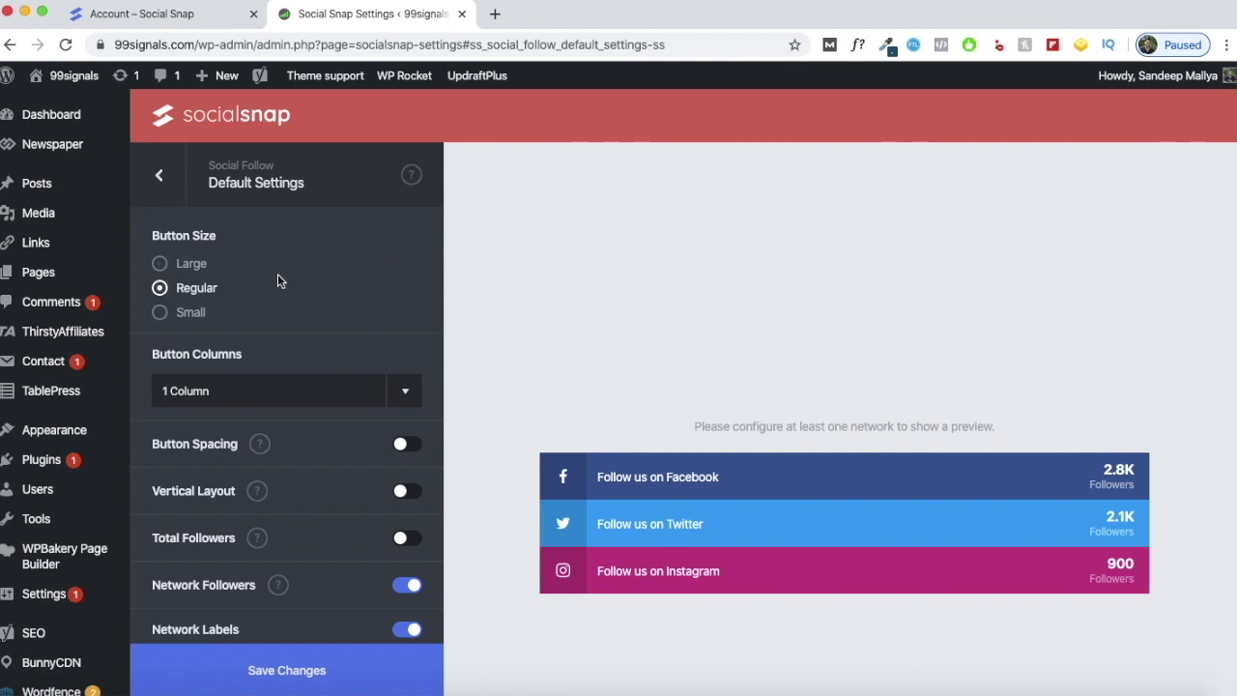
left_click(163, 176)
left_click(164, 177)
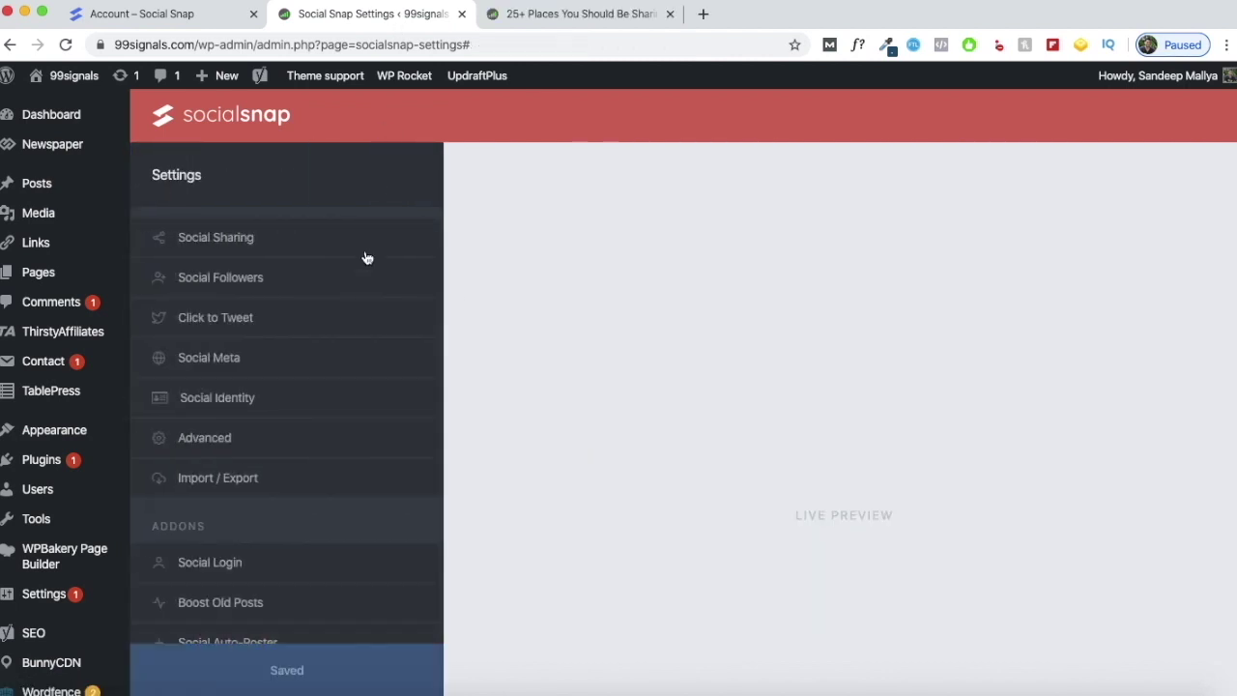
Step: Test the Click to Tweet box on the "25+ Places You Should Be Sharing Your Content" post, and return to the Social Snap settings
left_click(564, 16)
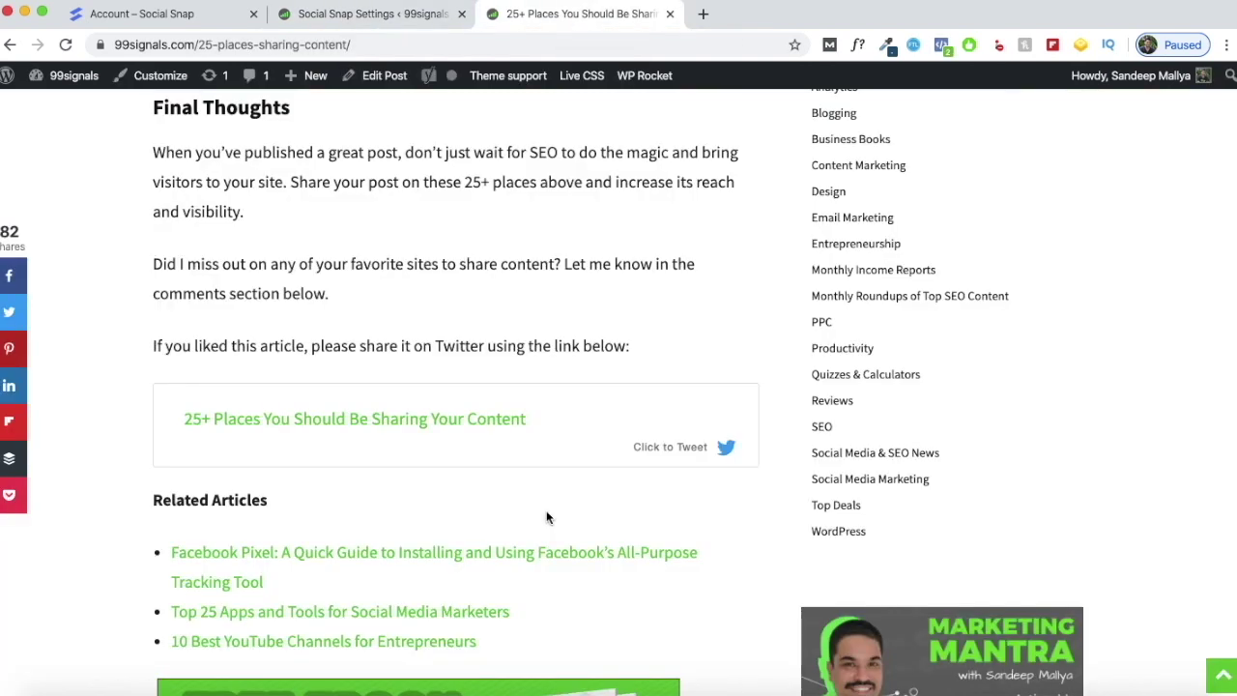
left_click(639, 461)
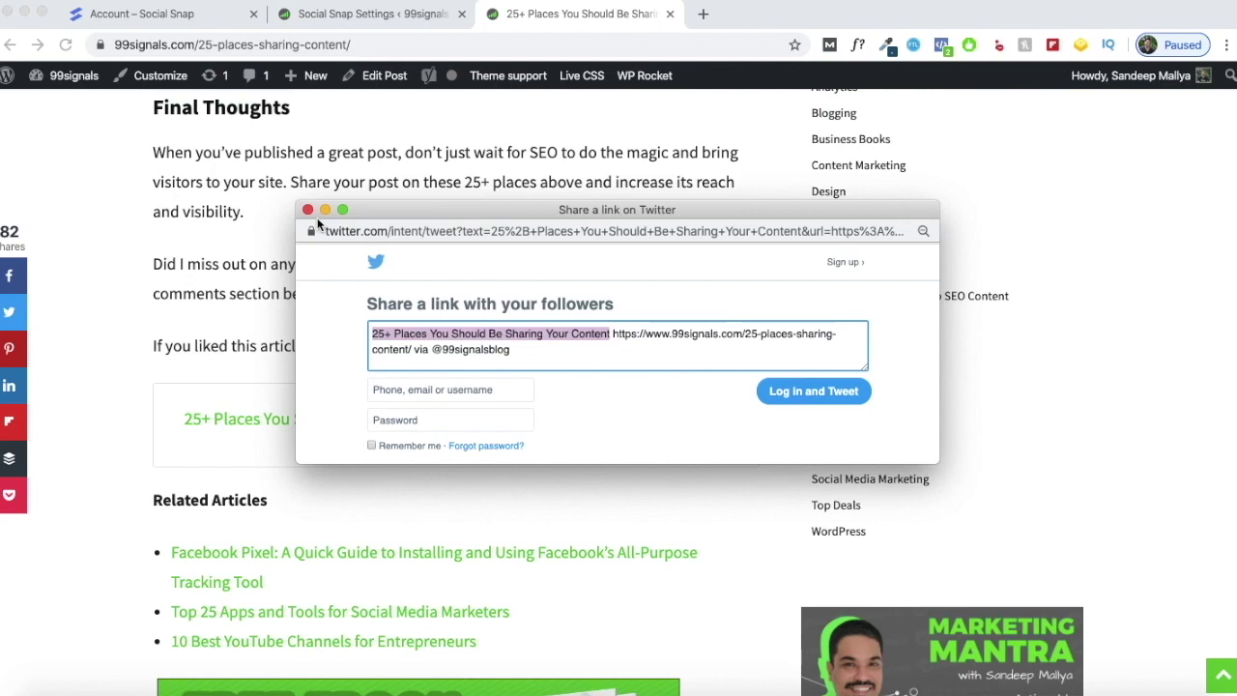
left_click(306, 211)
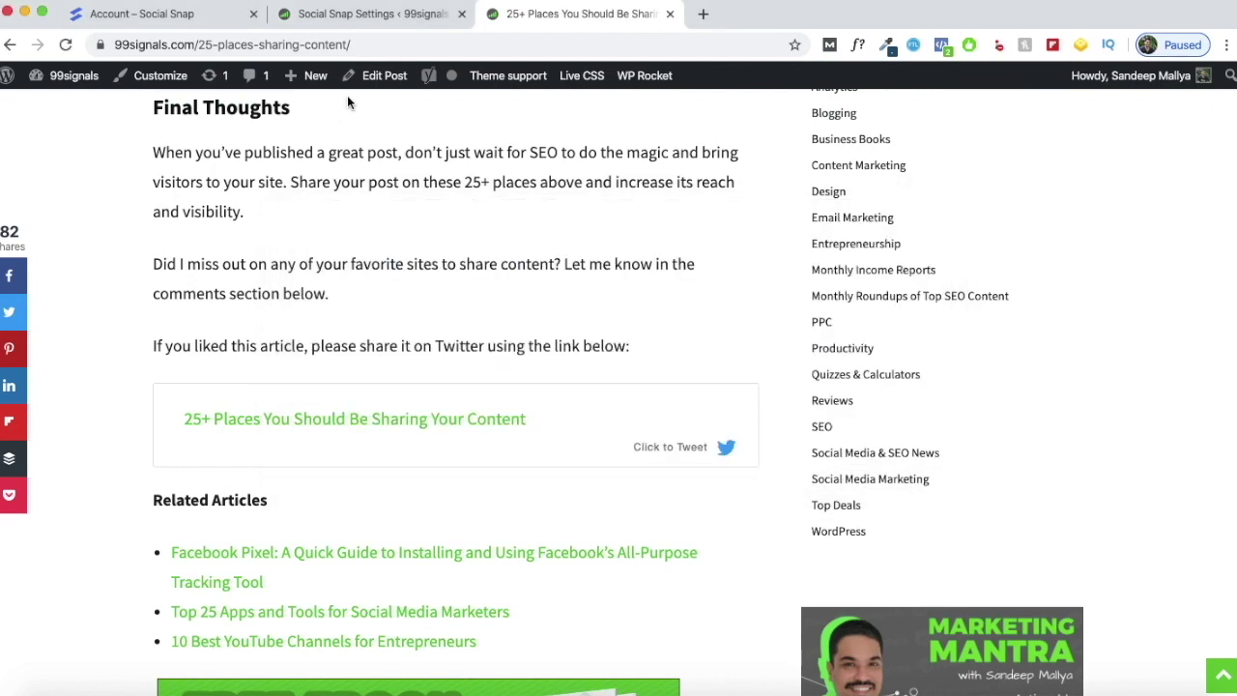
left_click(356, 15)
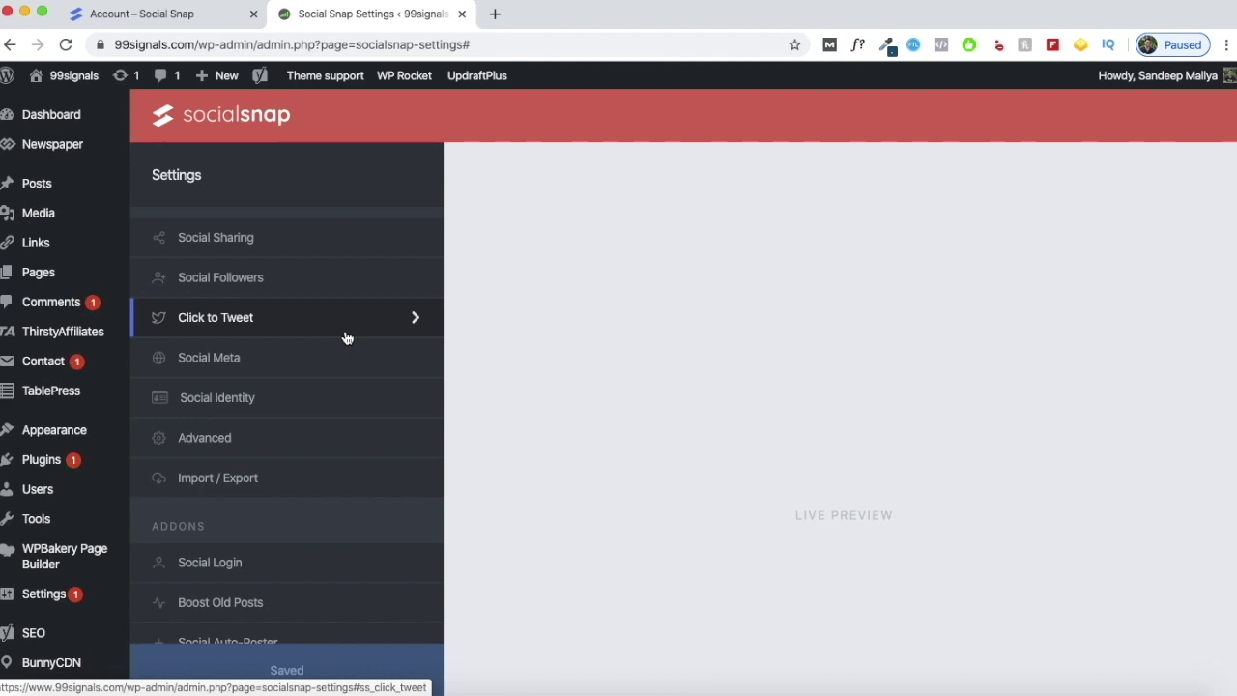
Step: View the Social Meta settings, including the default share image and Twitter card layout, and return to the main settings list
left_click(304, 357)
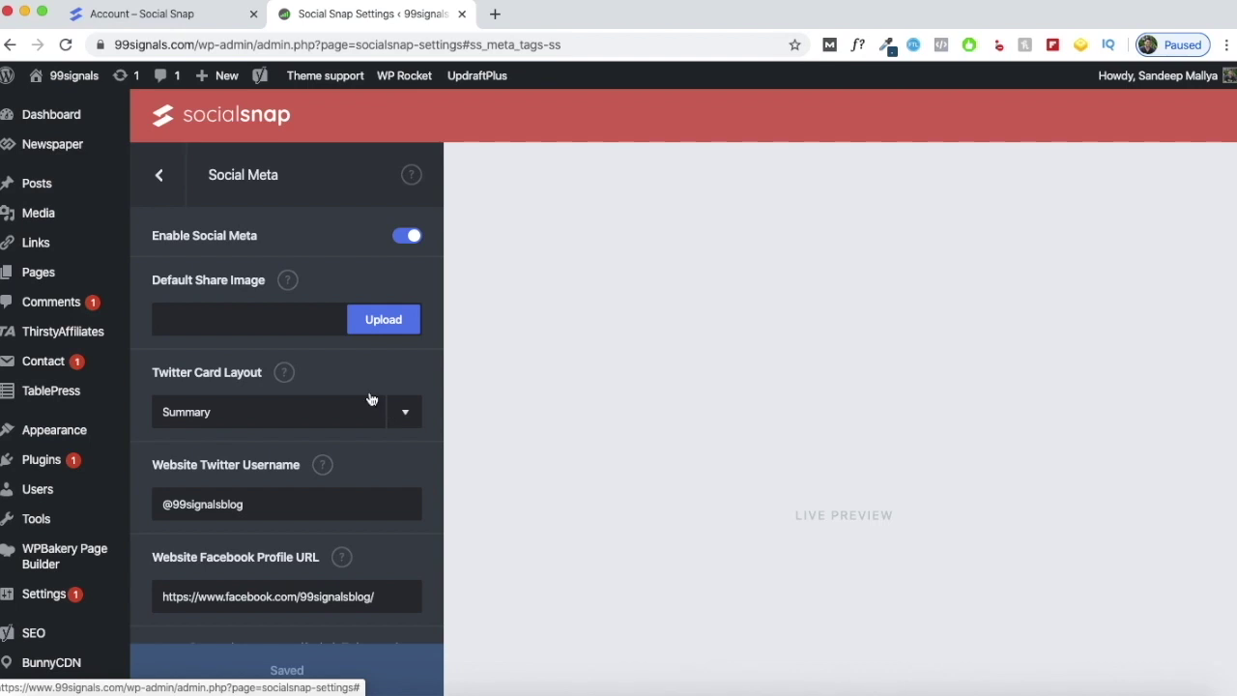
left_click(158, 176)
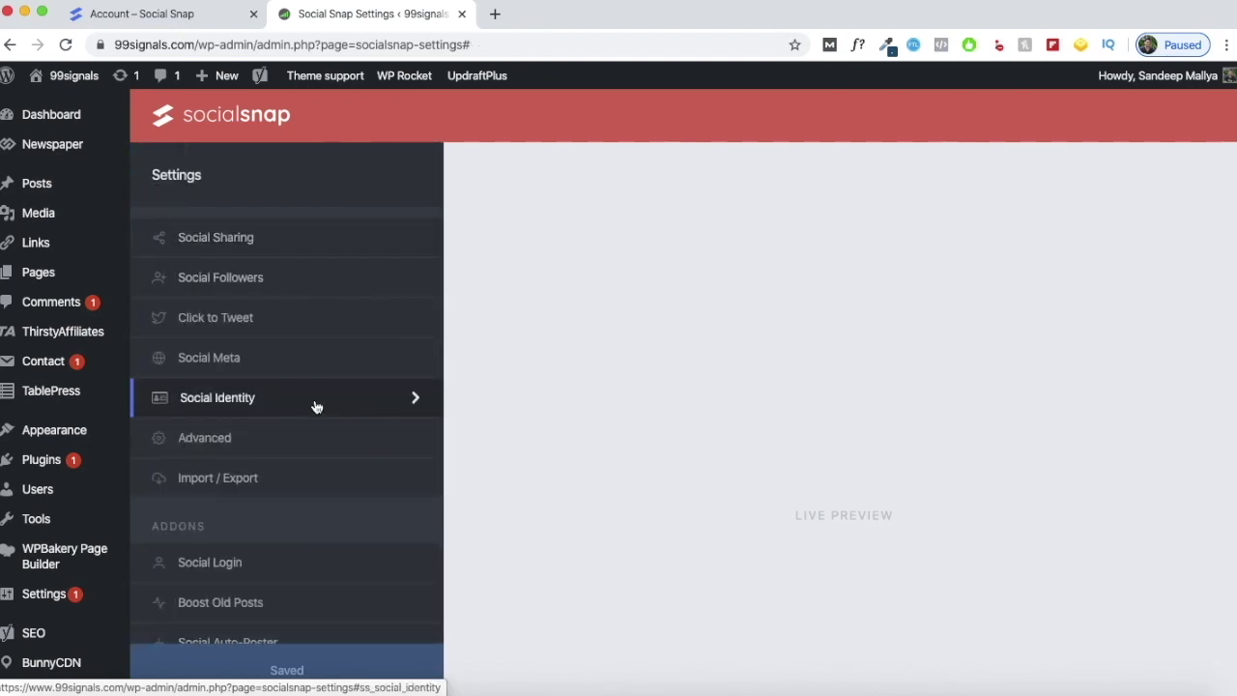
left_click(272, 283)
left_click(156, 198)
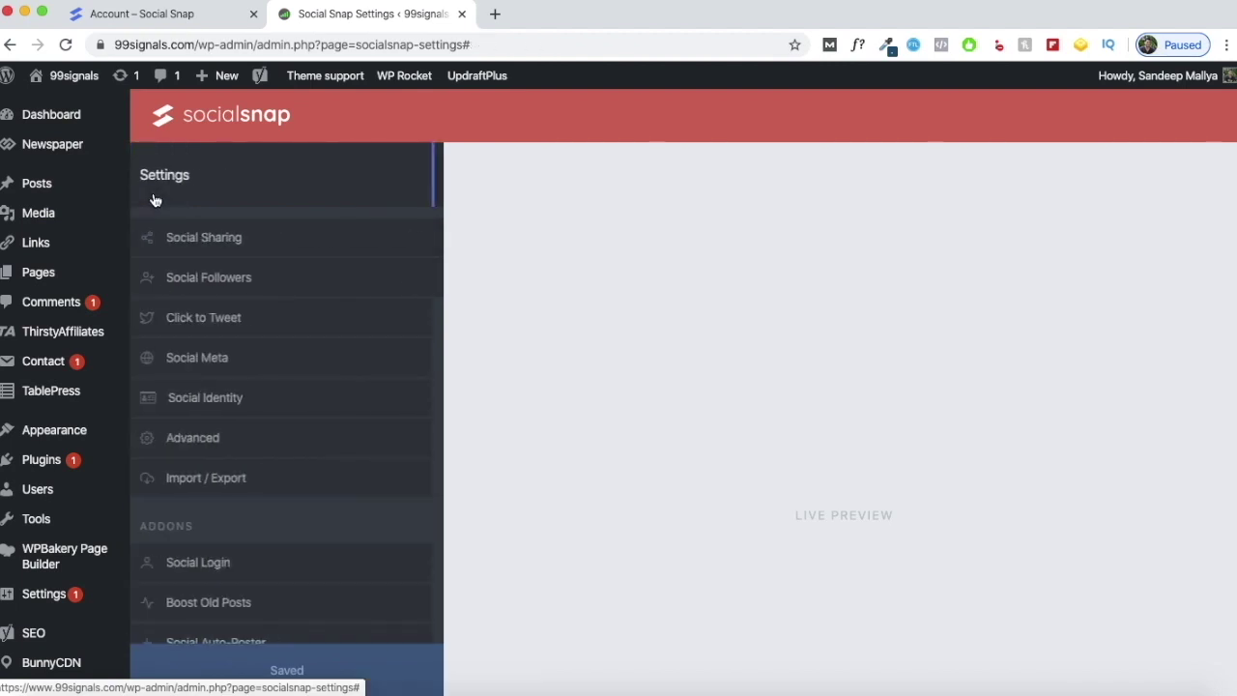
Step: Check the Twitter, Facebook and Pinterest settings under Social Identity, and return to the main settings list
left_click(349, 415)
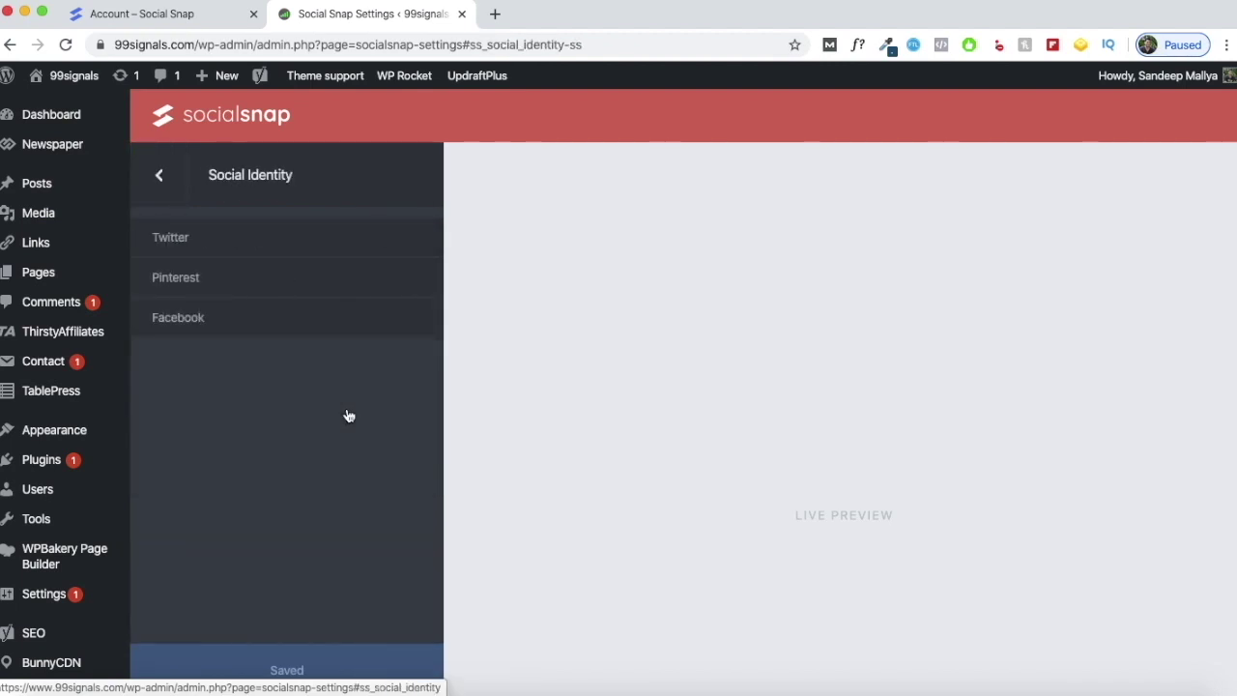
left_click(273, 237)
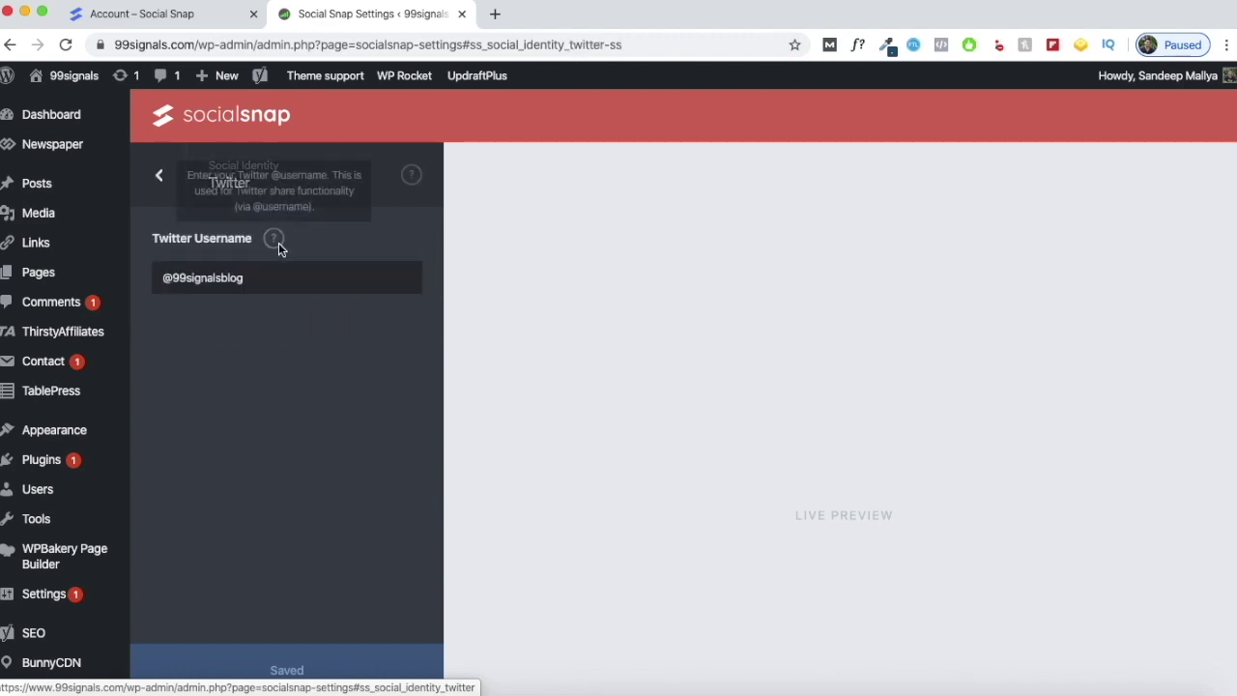
left_click(162, 183)
left_click(186, 318)
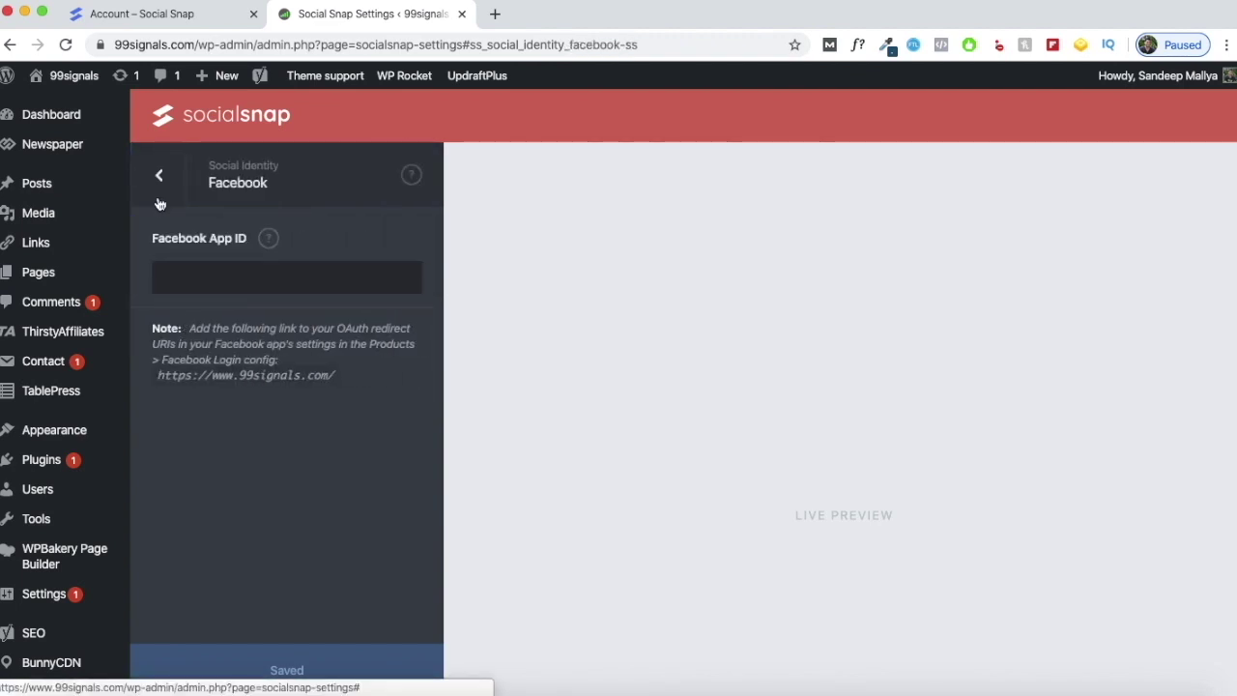
left_click(154, 194)
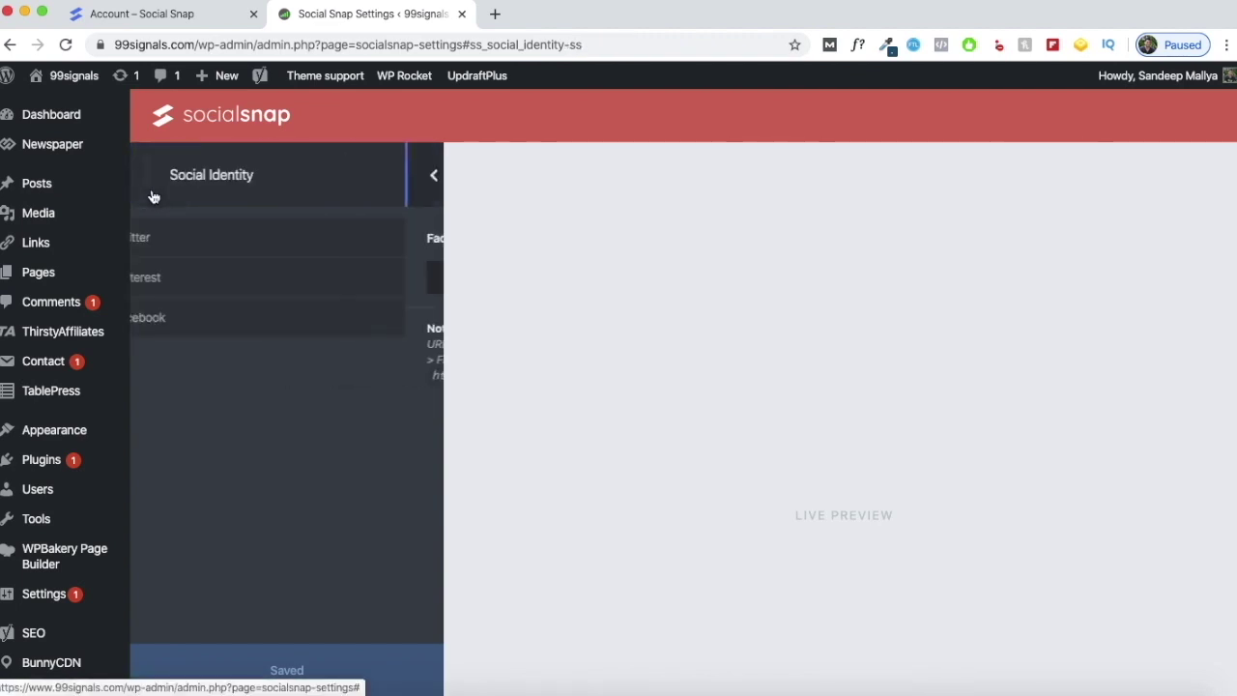
left_click(213, 279)
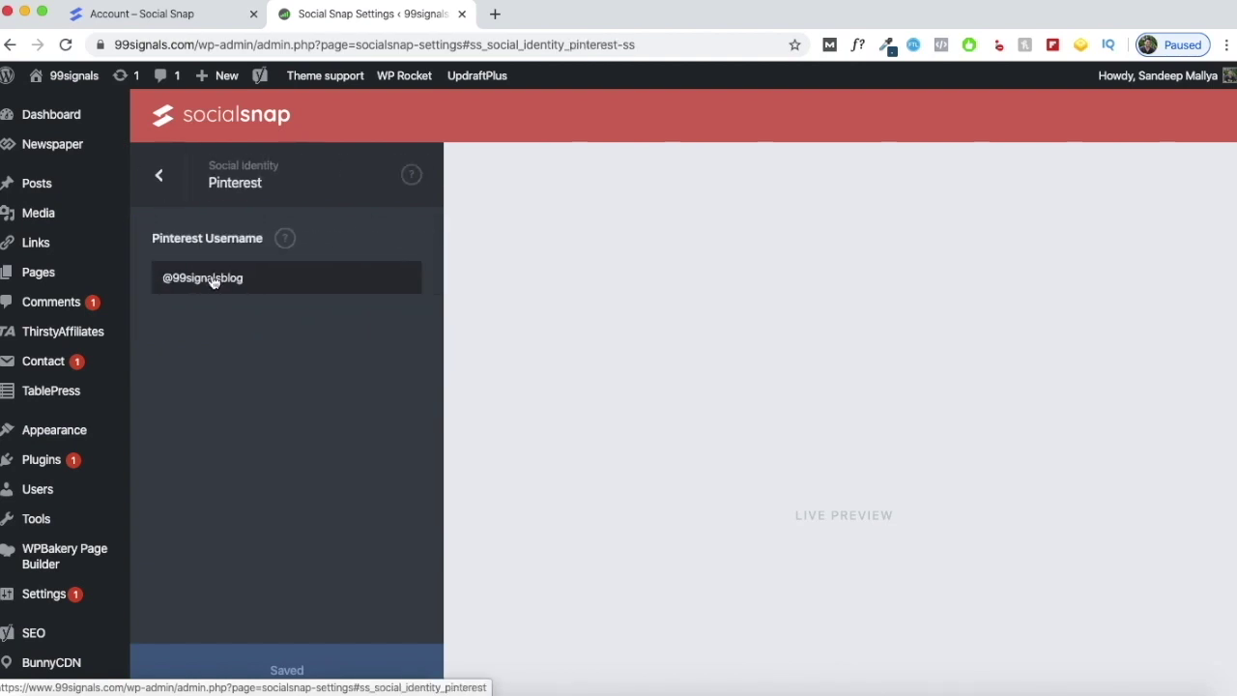
left_click(159, 204)
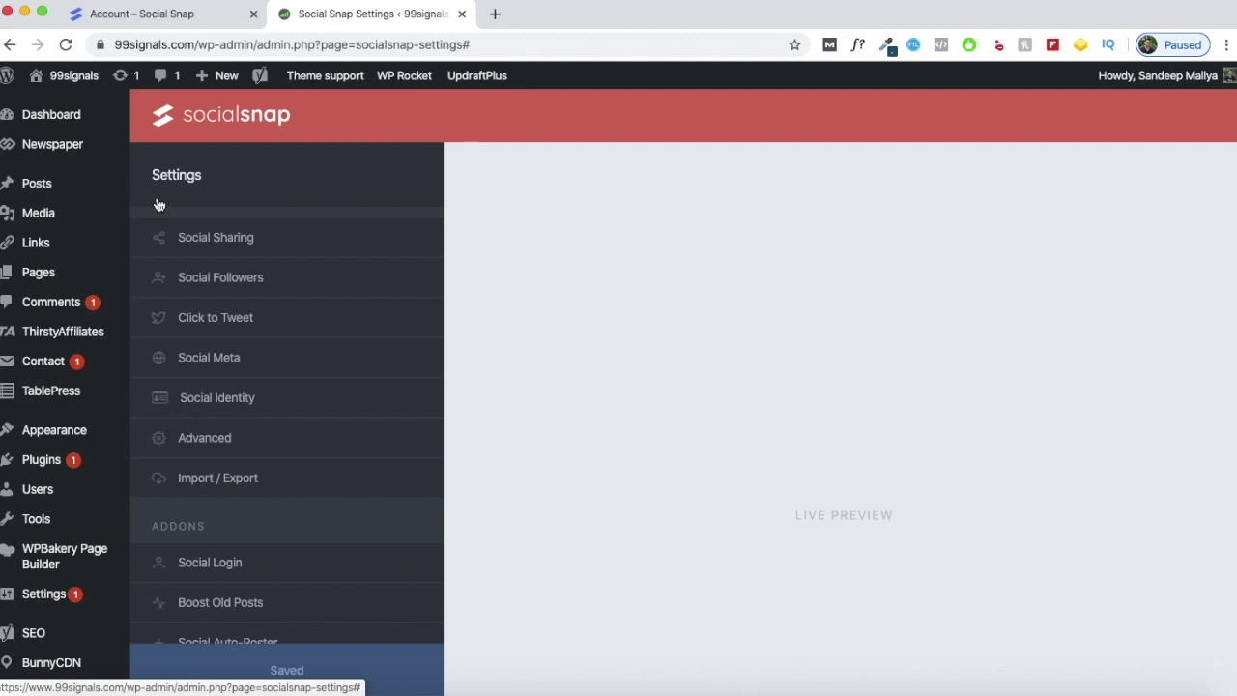
Step: Examine the Analytics Tracking, Share Count Recovery and Link Shortening options in the Advanced settings, and return to the main settings list
left_click(216, 446)
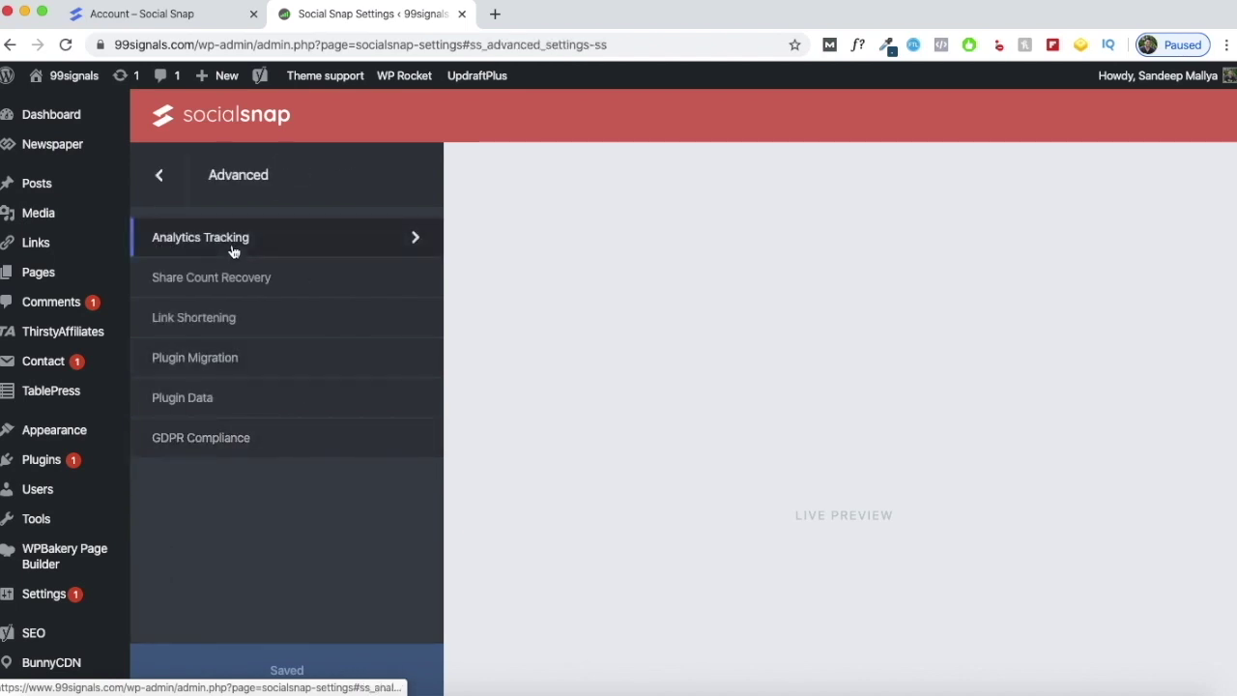
left_click(273, 239)
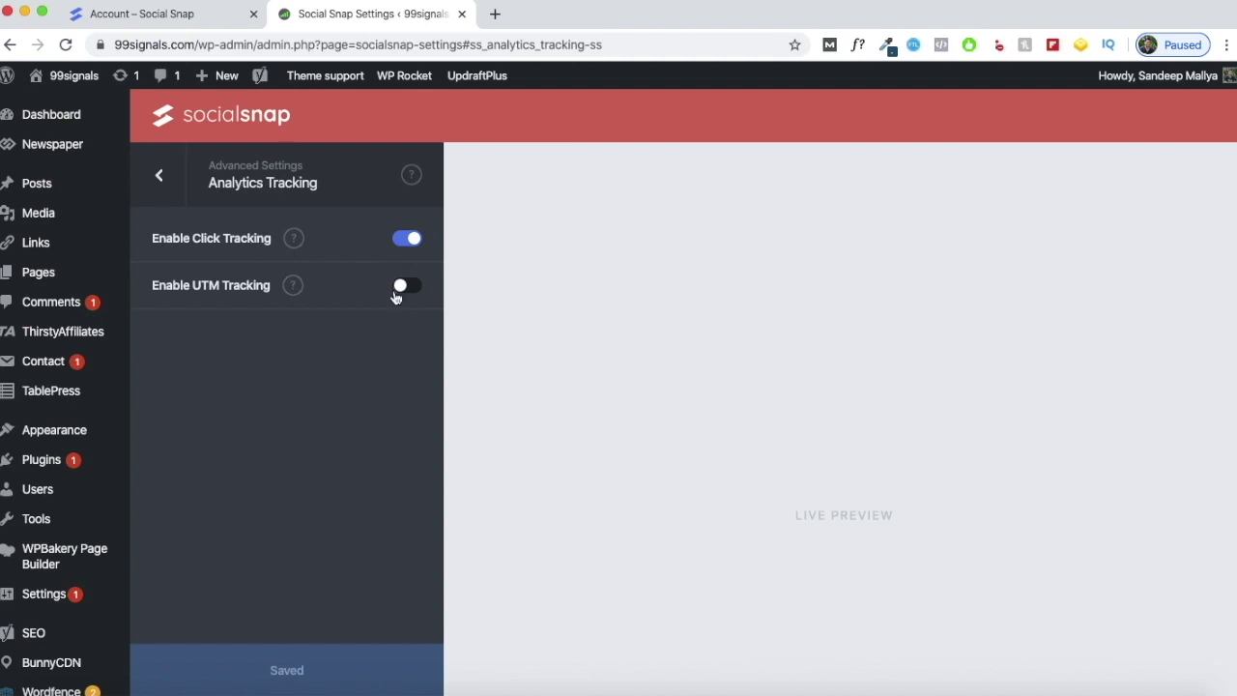
left_click(159, 176)
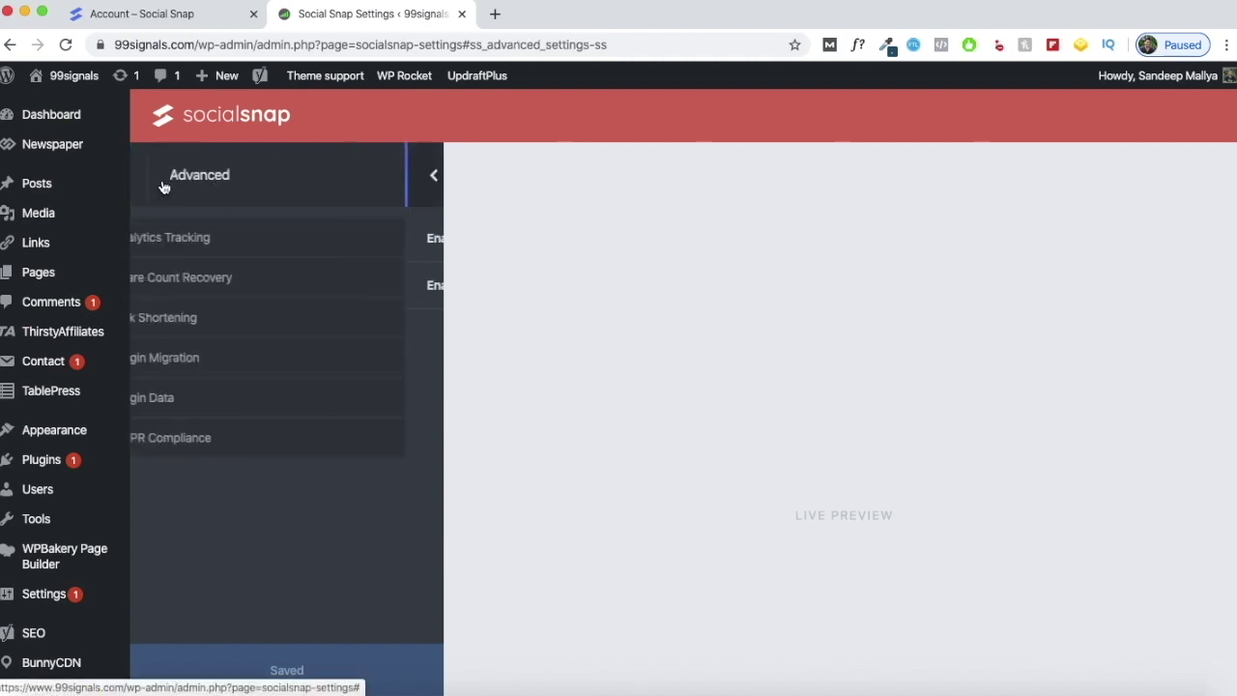
left_click(279, 278)
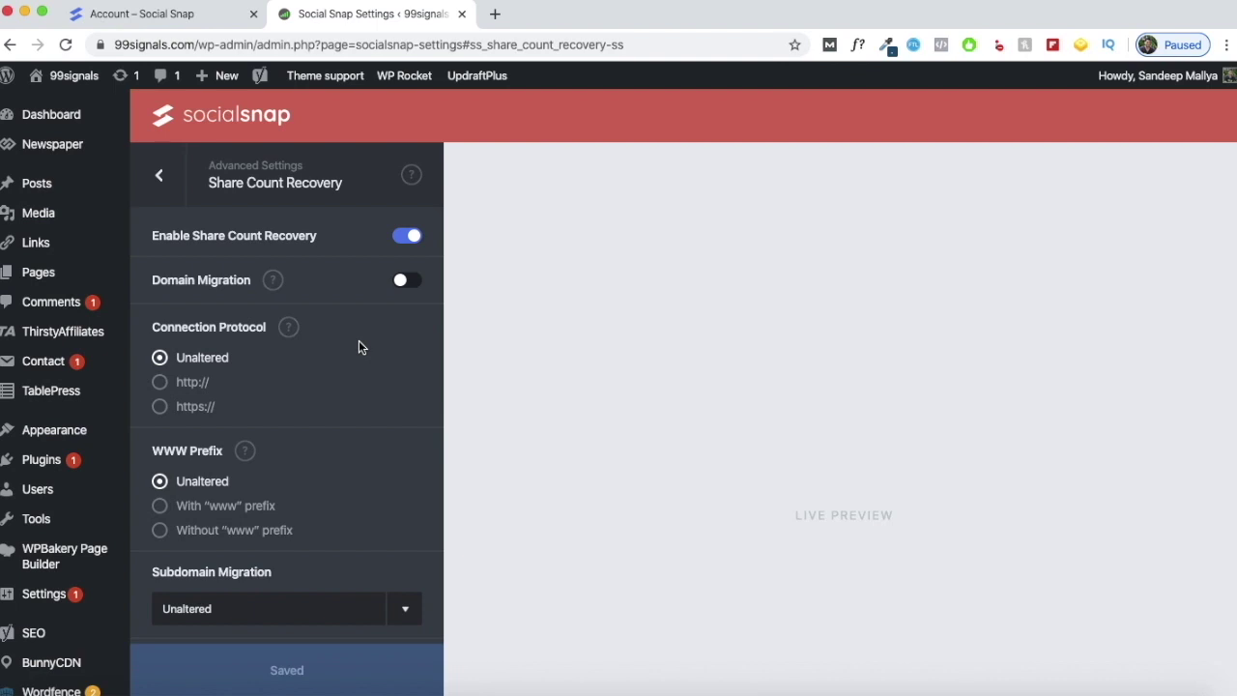
left_click(164, 197)
left_click(240, 330)
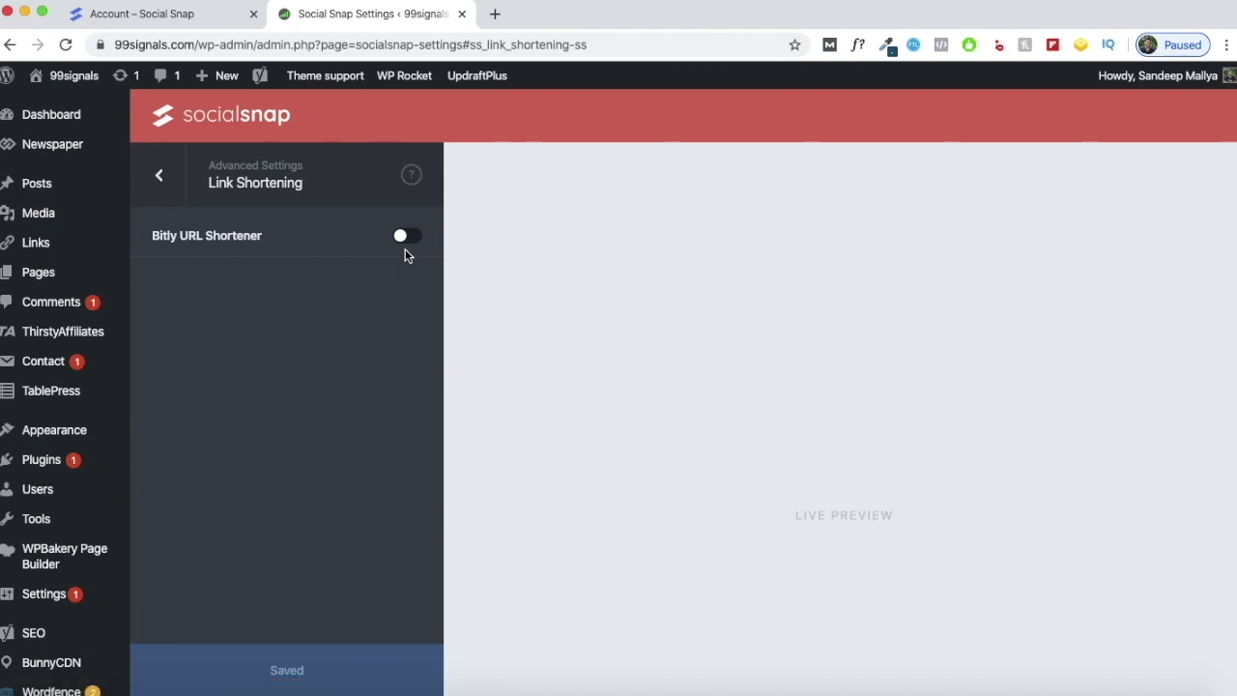
left_click(158, 179)
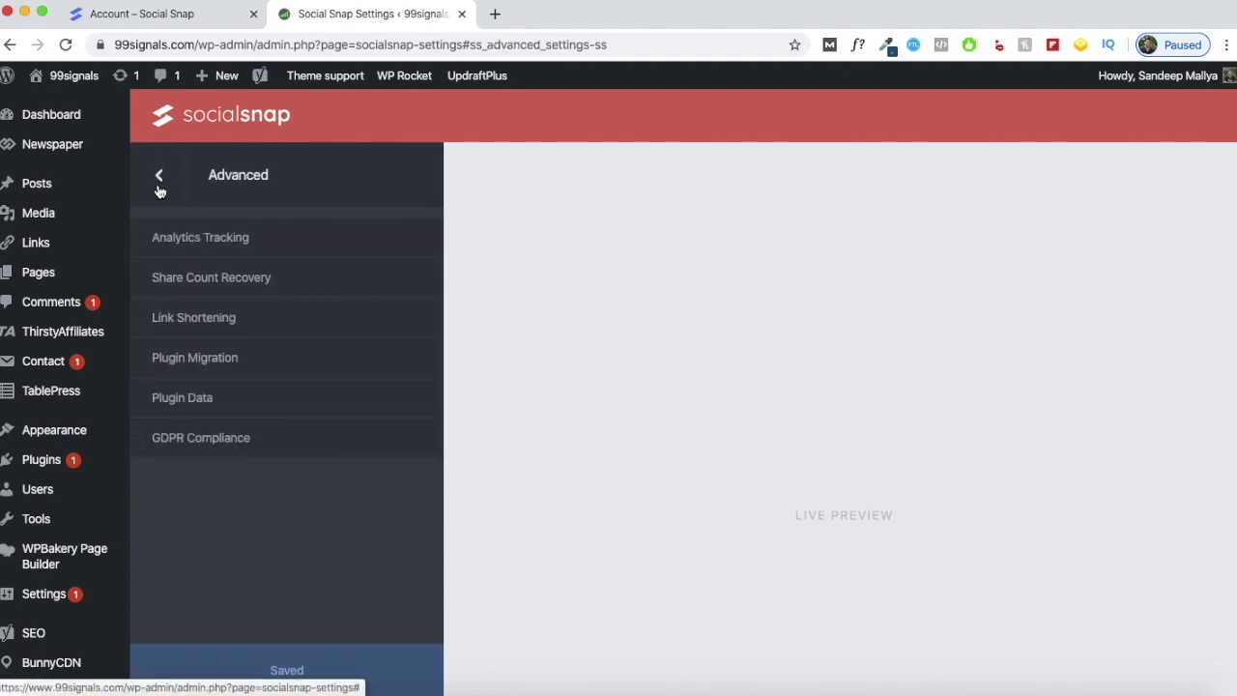
left_click(159, 175)
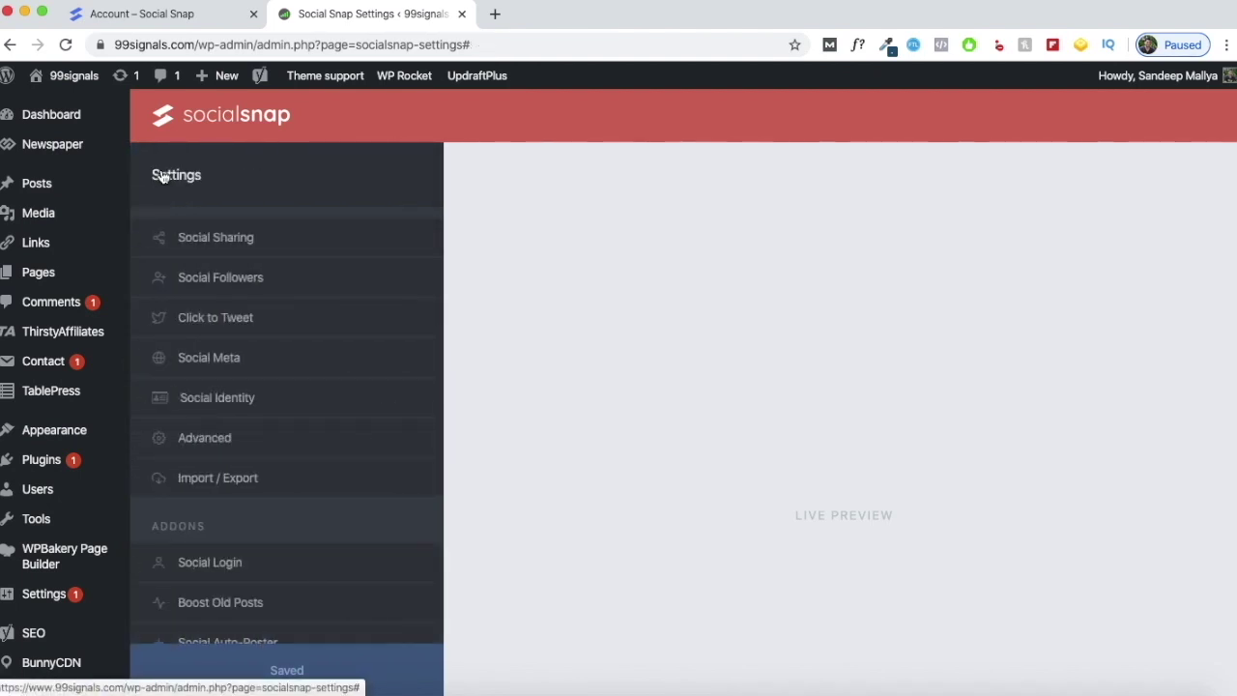